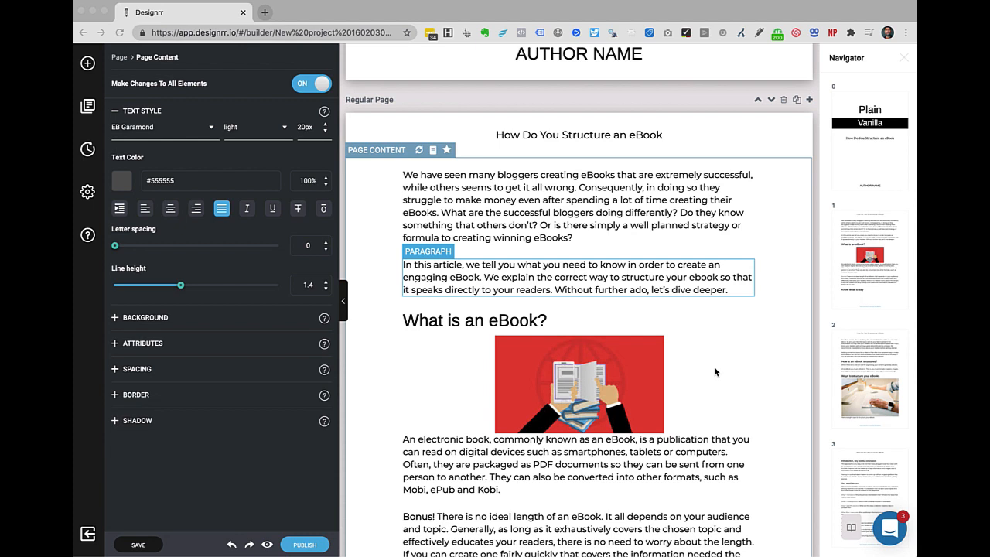
Look through the eBook's first regular page and the page thumbnails in the Navigator
scroll(369, 401, down, 1)
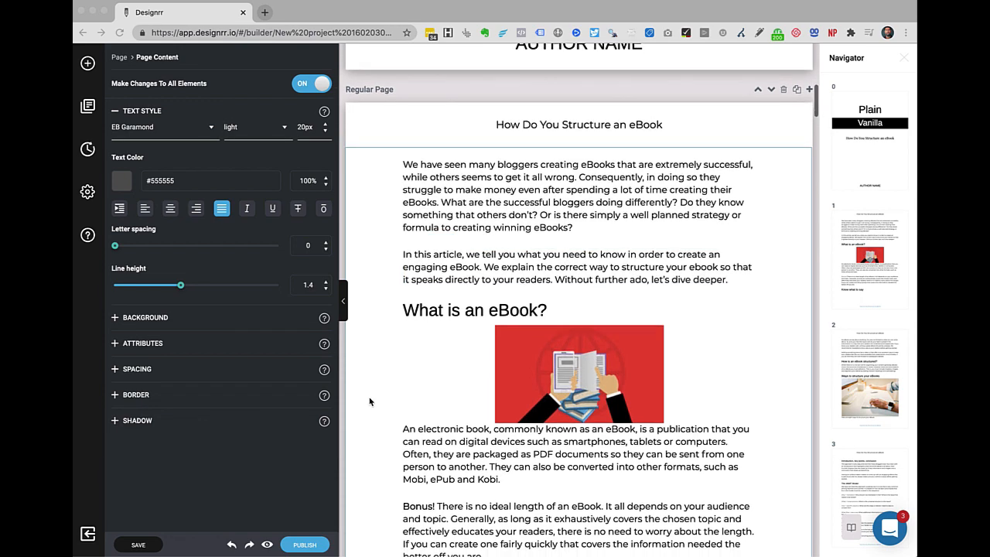
scroll(369, 400, down, 2)
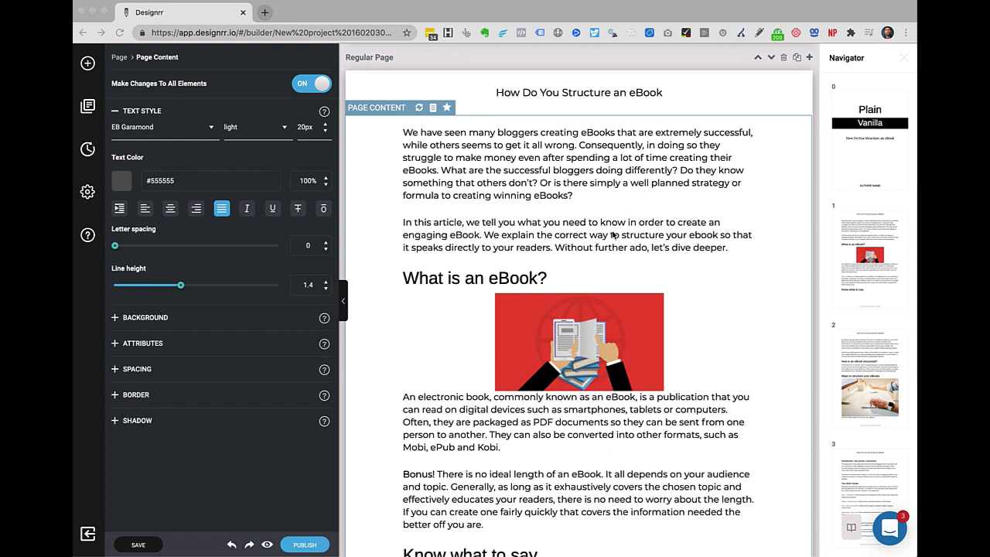
scroll(871, 269, down, 5)
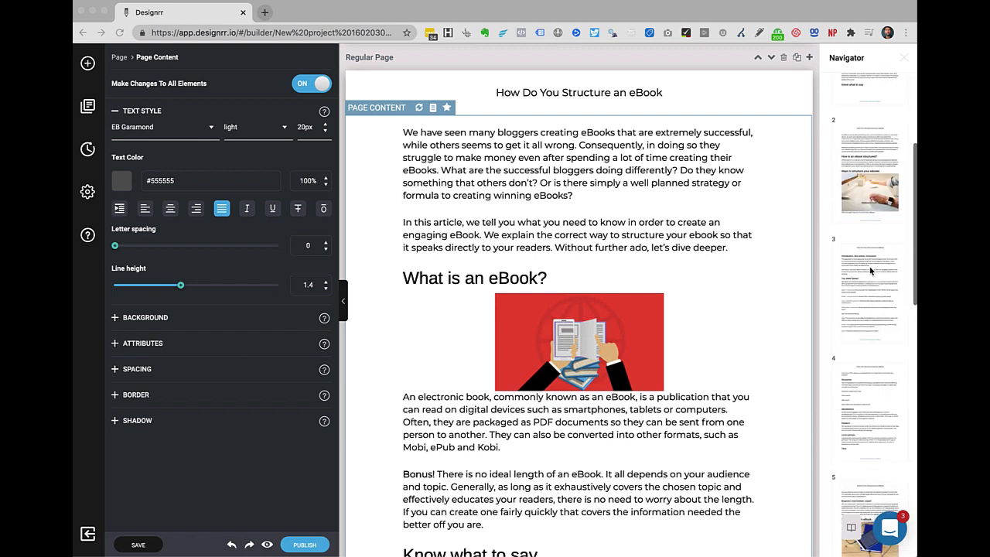
scroll(871, 269, down, 10)
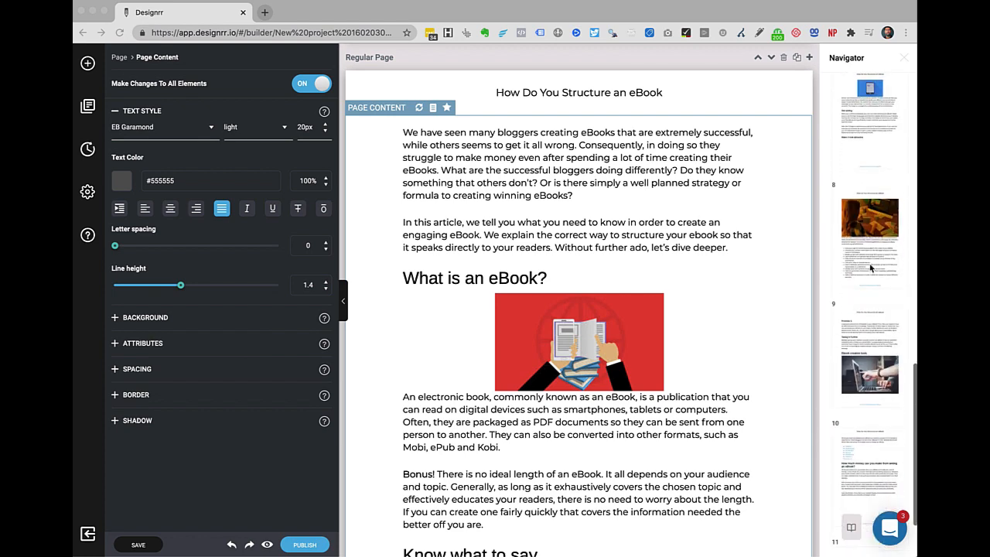
scroll(871, 269, up, 8)
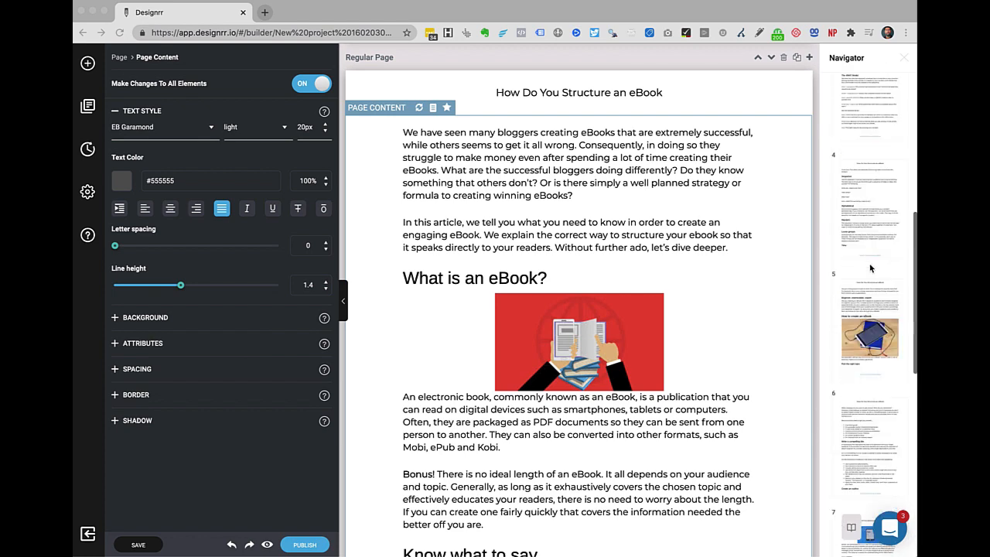
scroll(871, 268, up, 6)
click(866, 247)
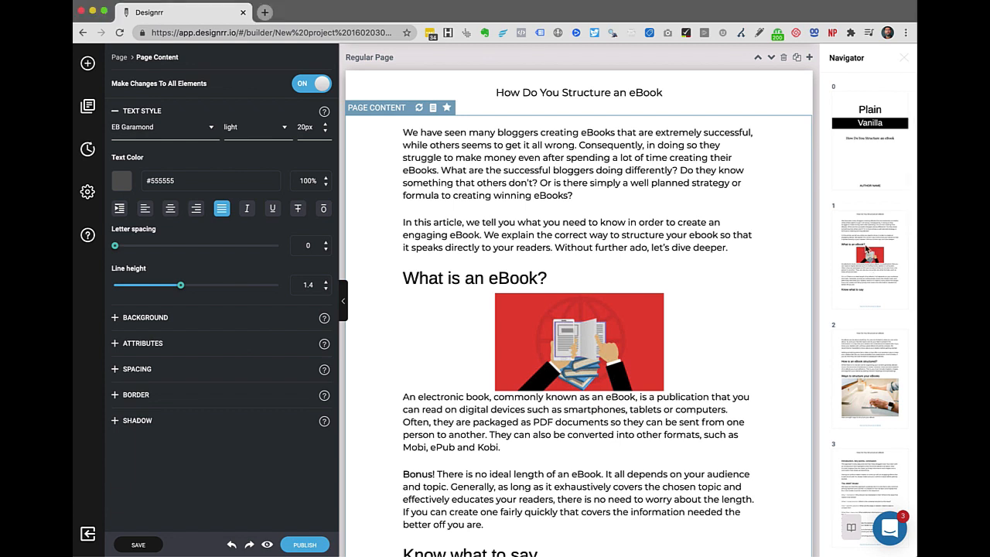
mouse_move(873, 232)
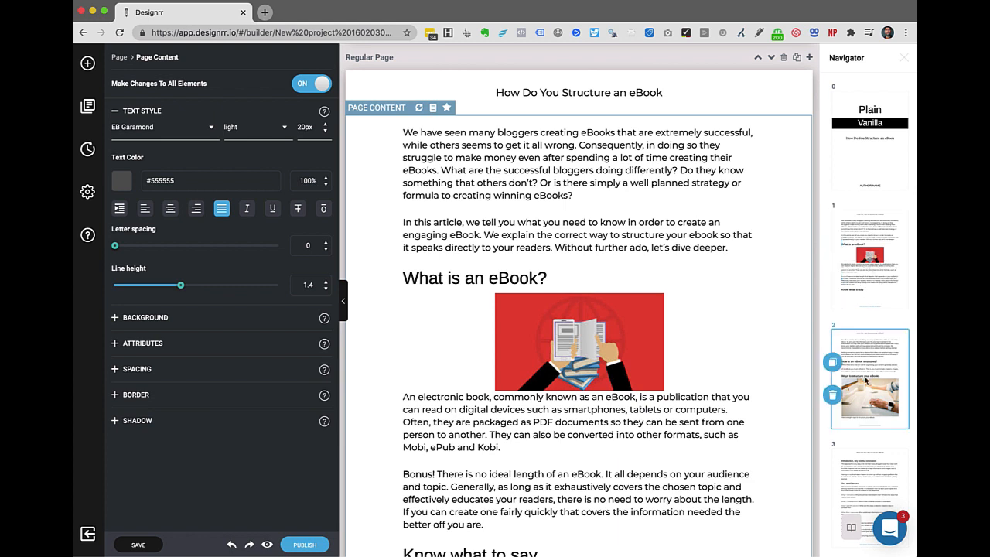
scroll(864, 372, down, 3)
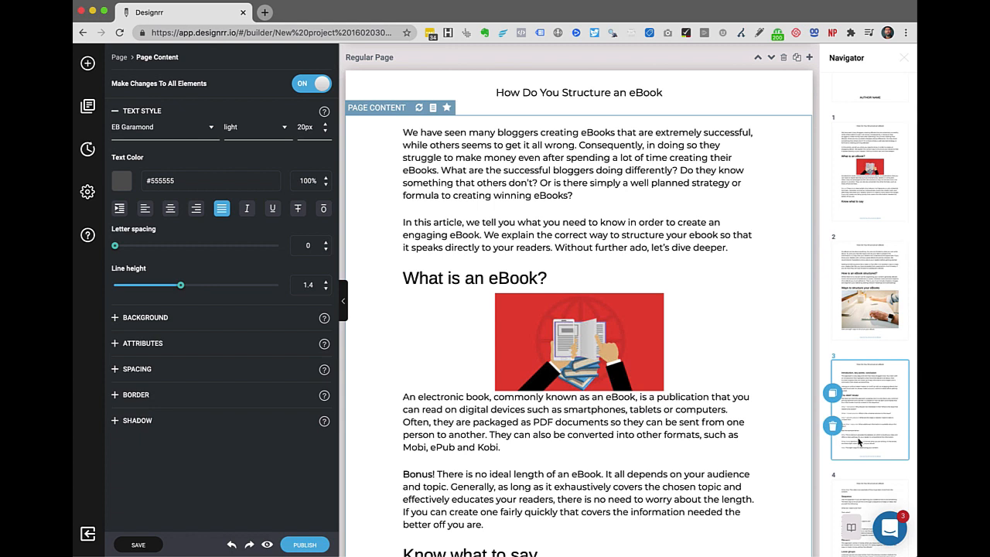
scroll(859, 387, up, 3)
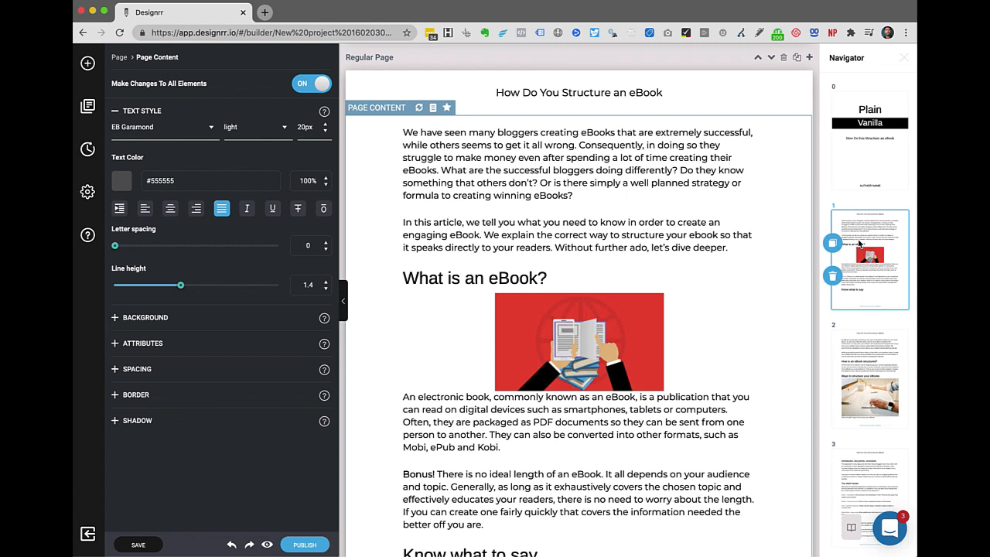
Hide the Navigator, reopen it, and hide it again to leave more room for the page
click(904, 61)
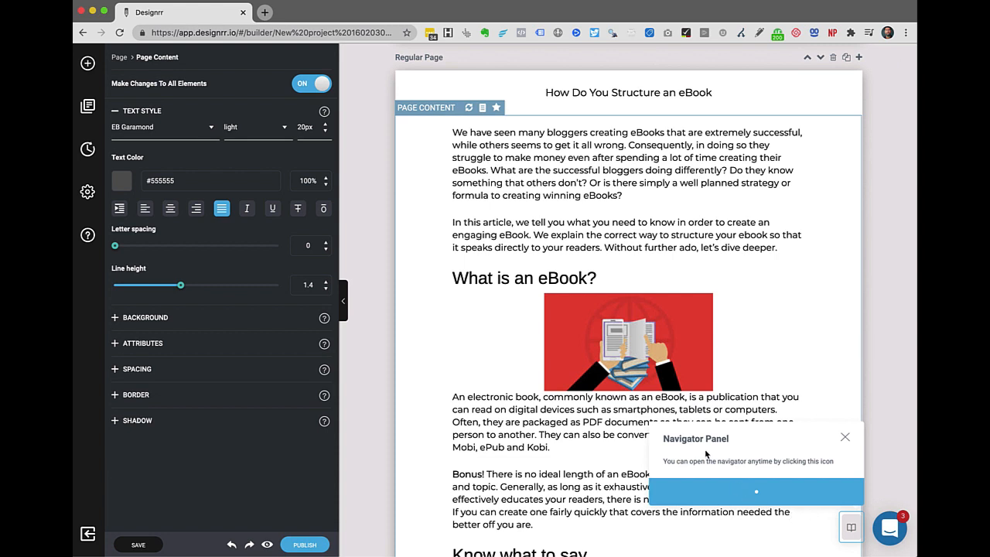
click(850, 530)
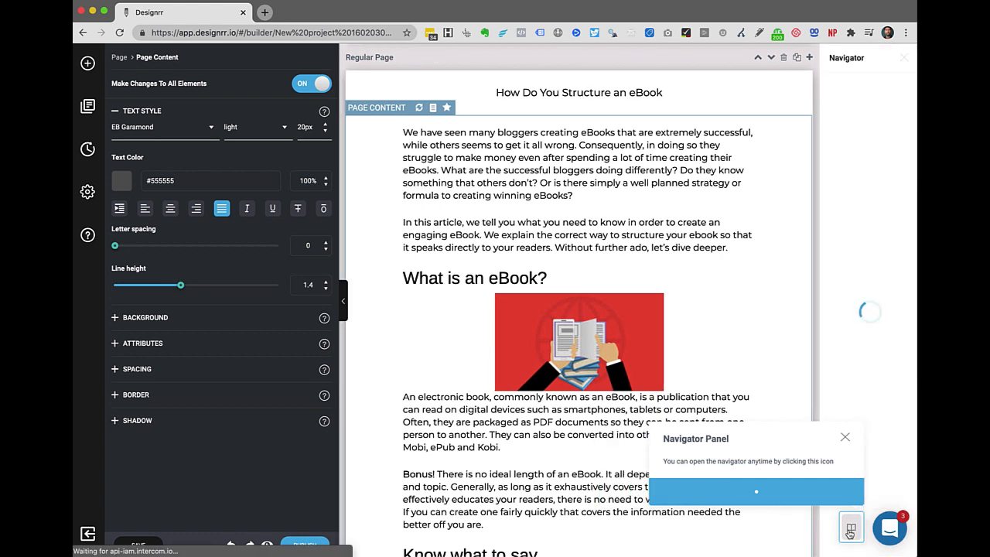
click(904, 59)
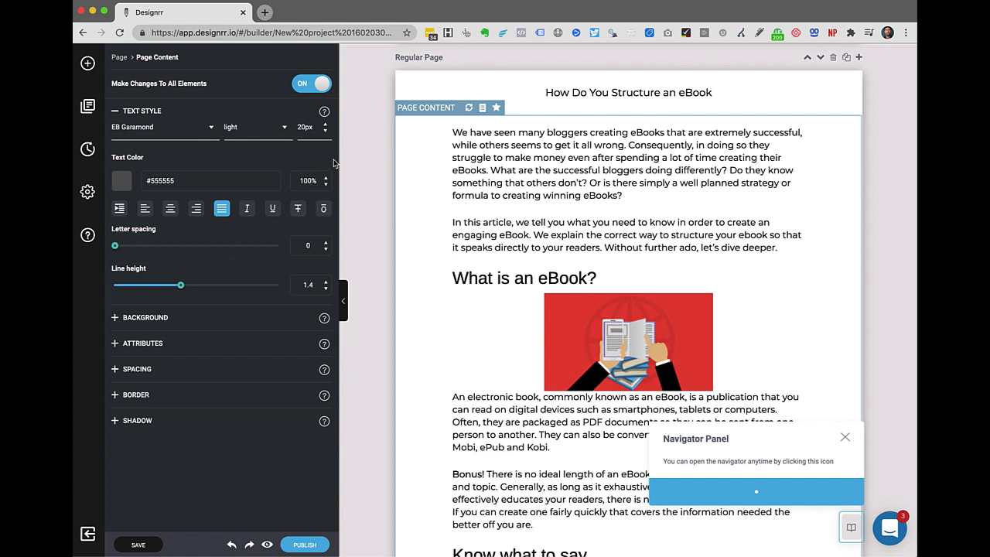
Collapse and reopen the style settings sidebar, and narrow it to give the page more space
click(345, 304)
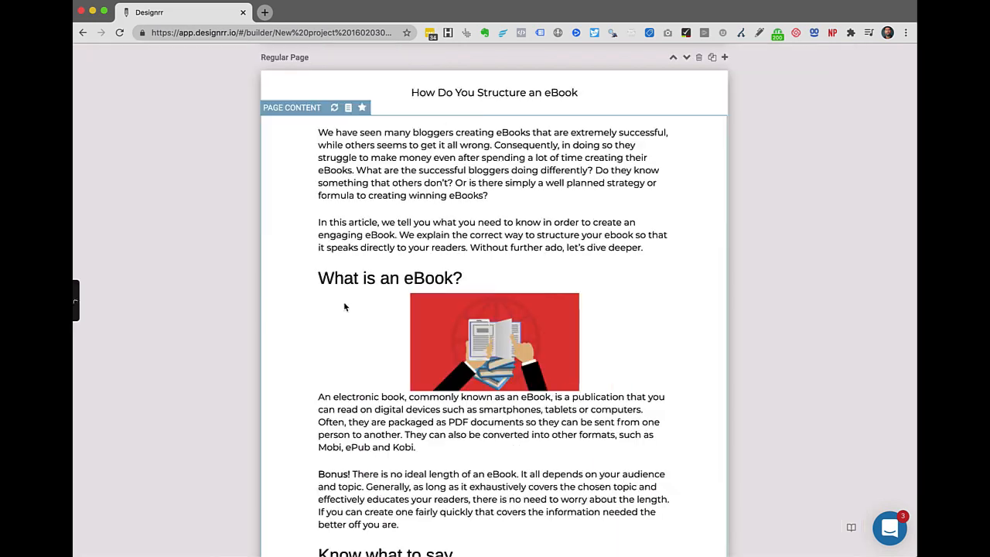
click(77, 305)
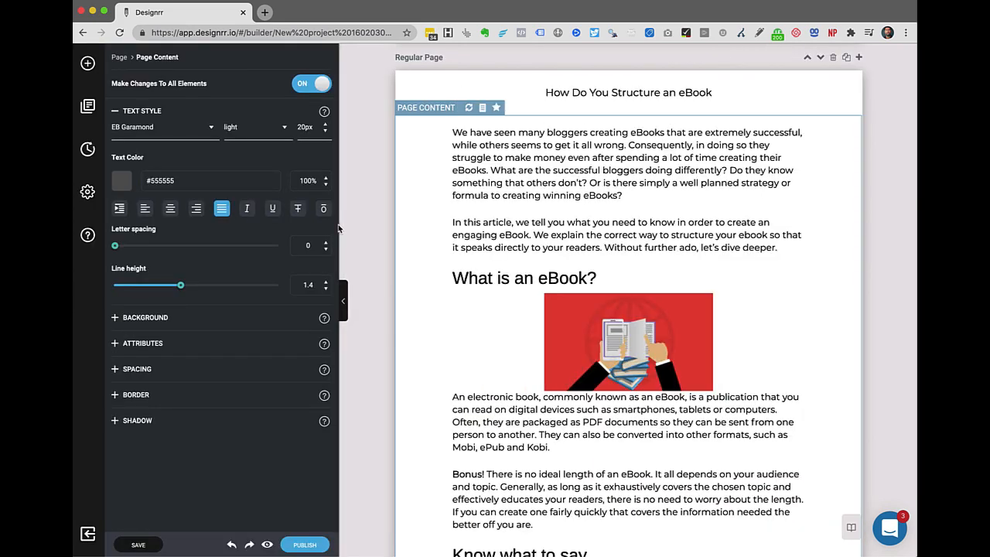
drag(339, 226, 272, 220)
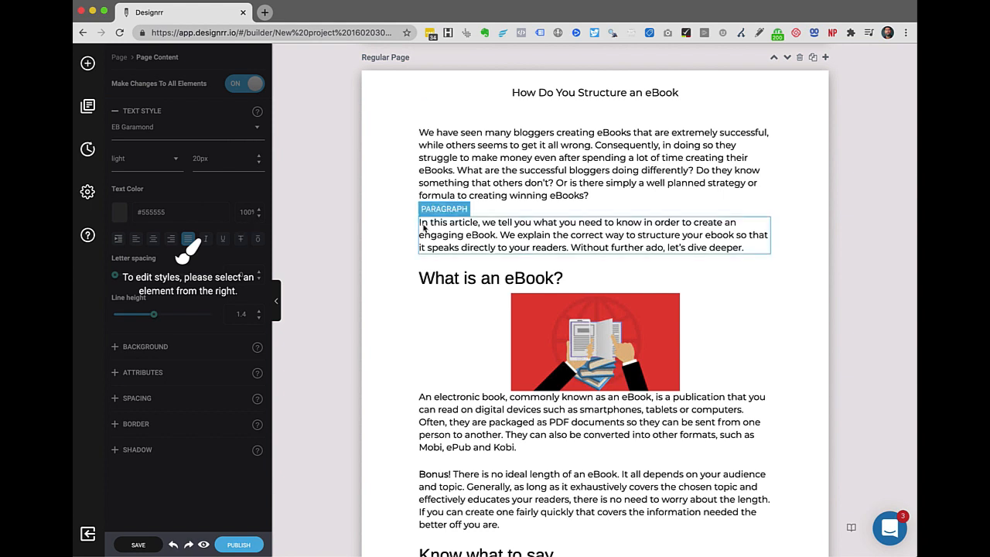
Examine the style settings of the first body paragraph, its parent Page Content and the whole Page
click(459, 152)
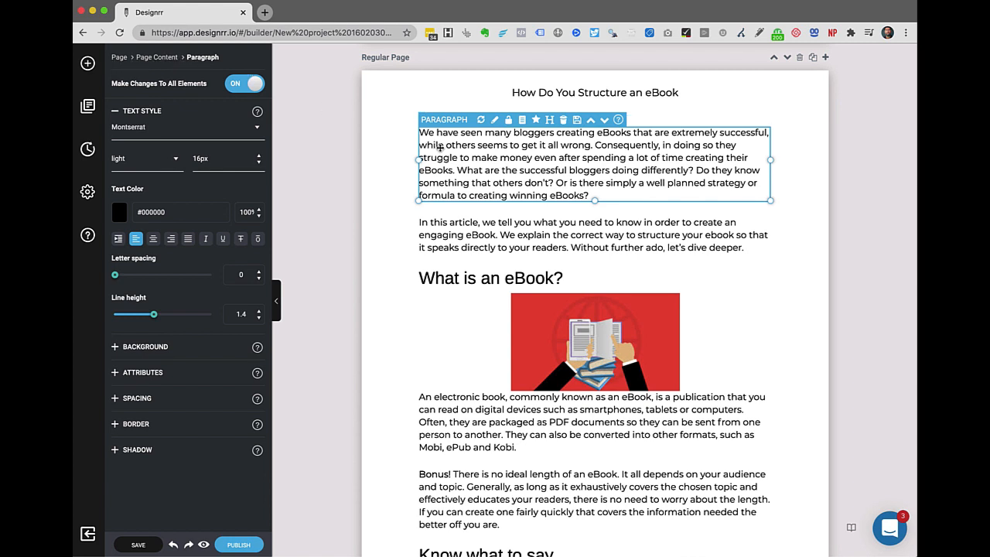
click(157, 58)
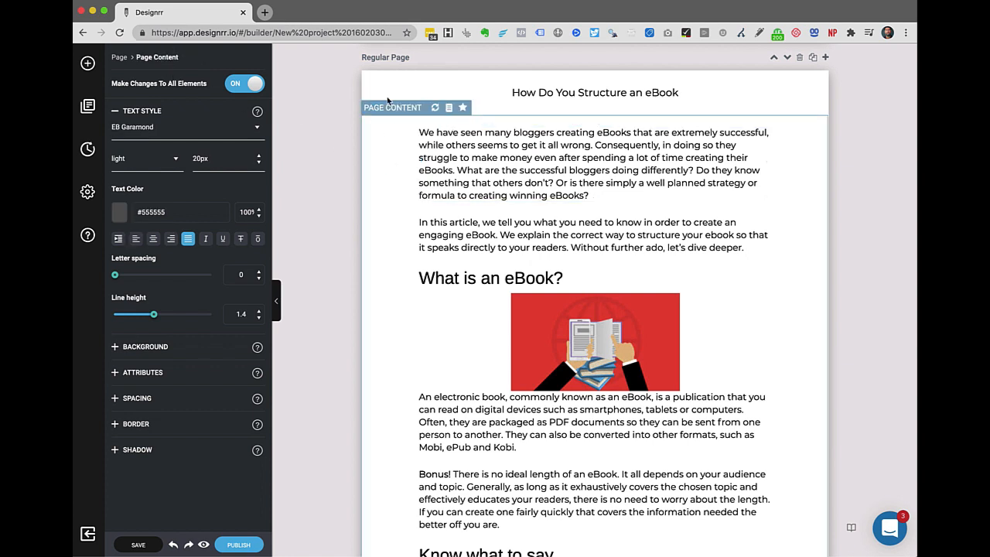
click(118, 58)
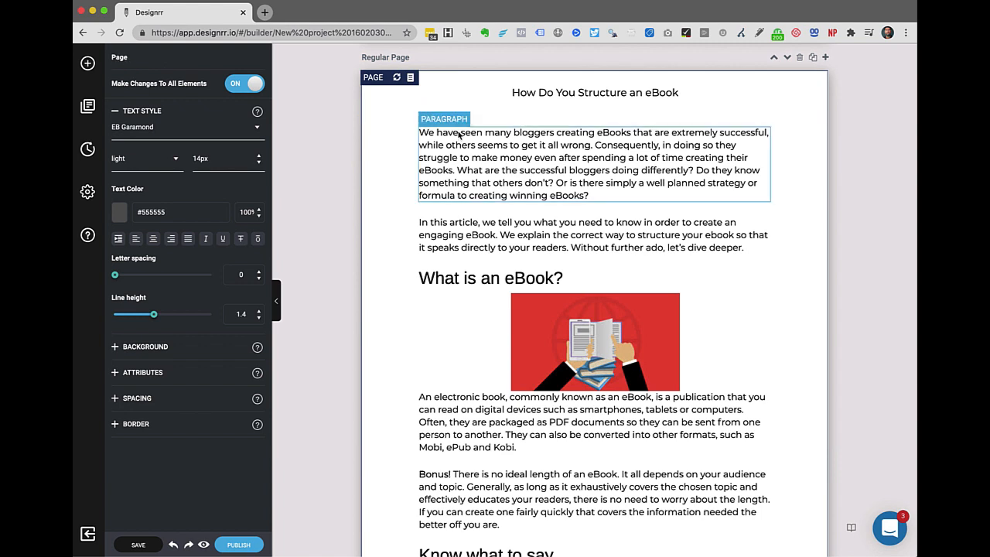
Set the font of all body paragraphs to Arvo, using the first paragraph with changes applying to all elements
click(452, 164)
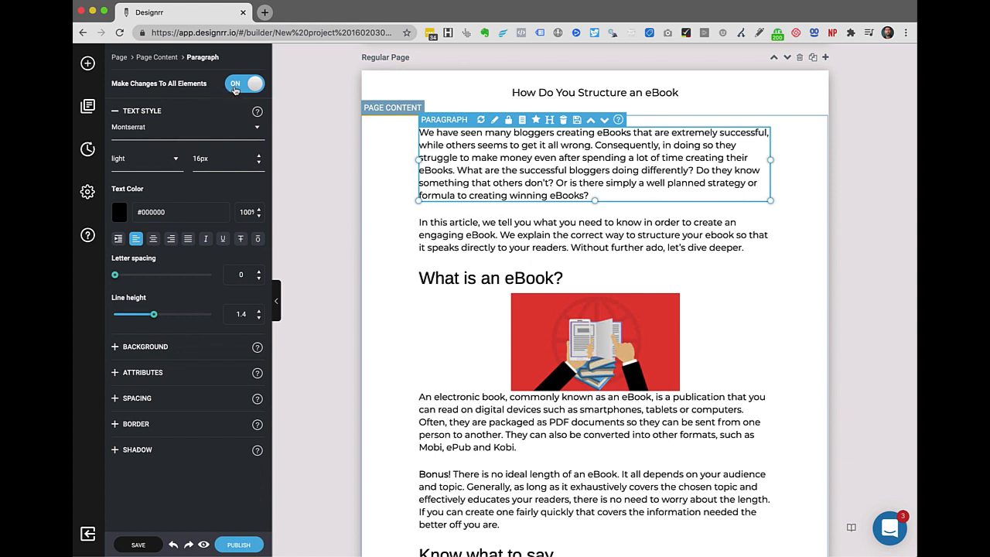
click(153, 130)
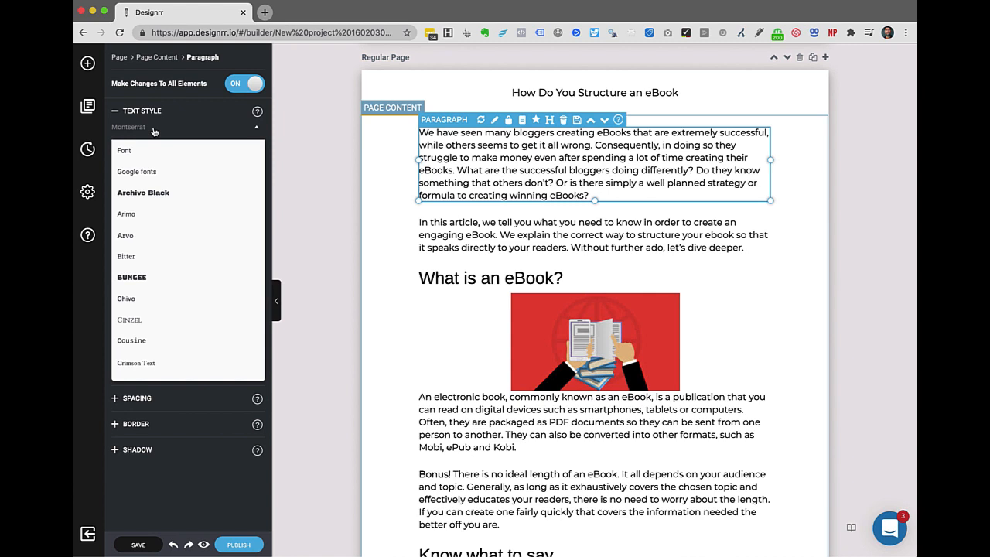
scroll(167, 252, down, 5)
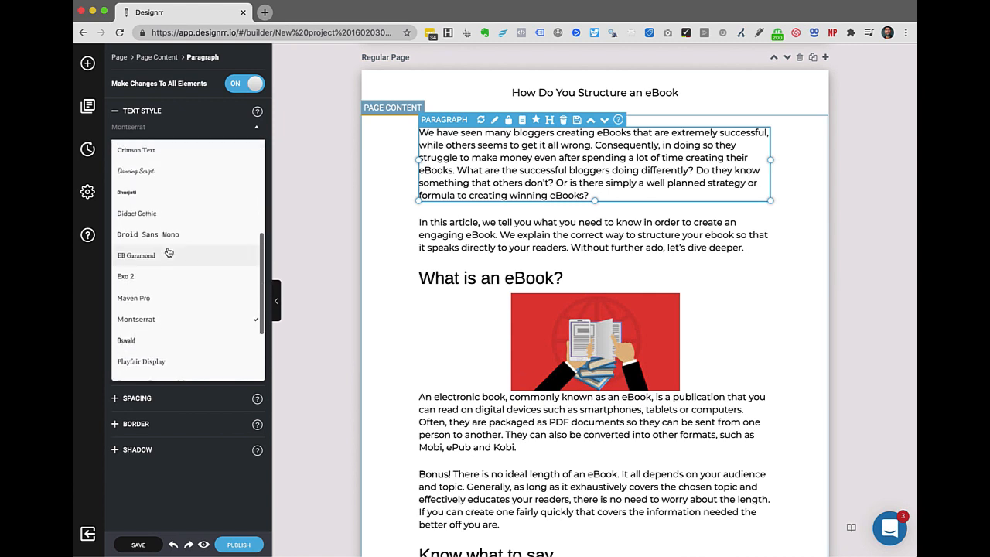
scroll(168, 252, up, 5)
scroll(168, 252, down, 4)
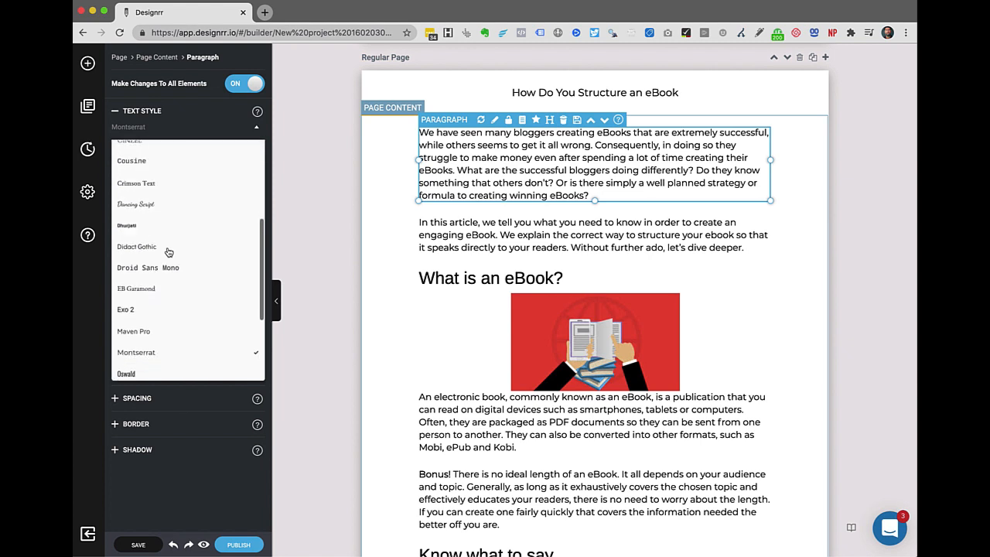
scroll(168, 252, down, 2)
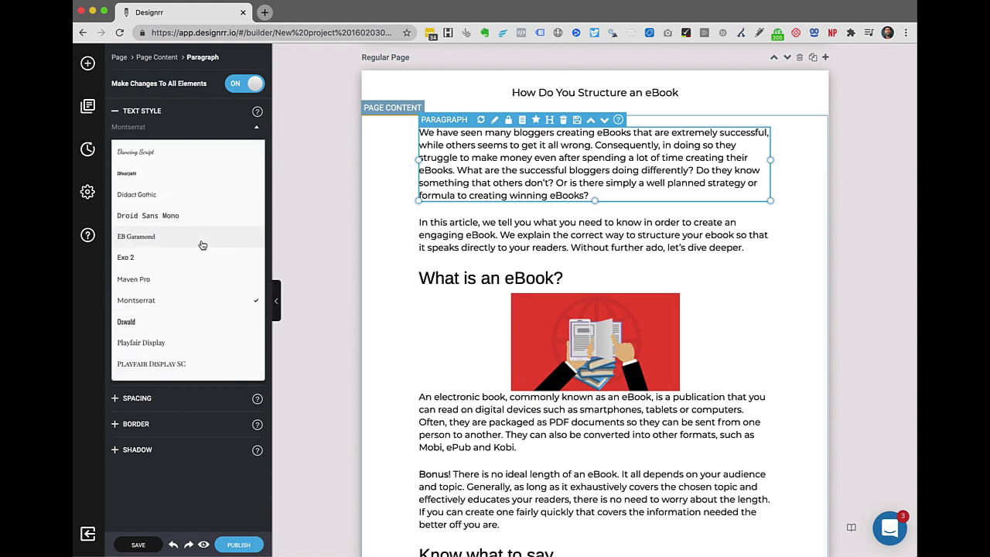
scroll(202, 245, up, 7)
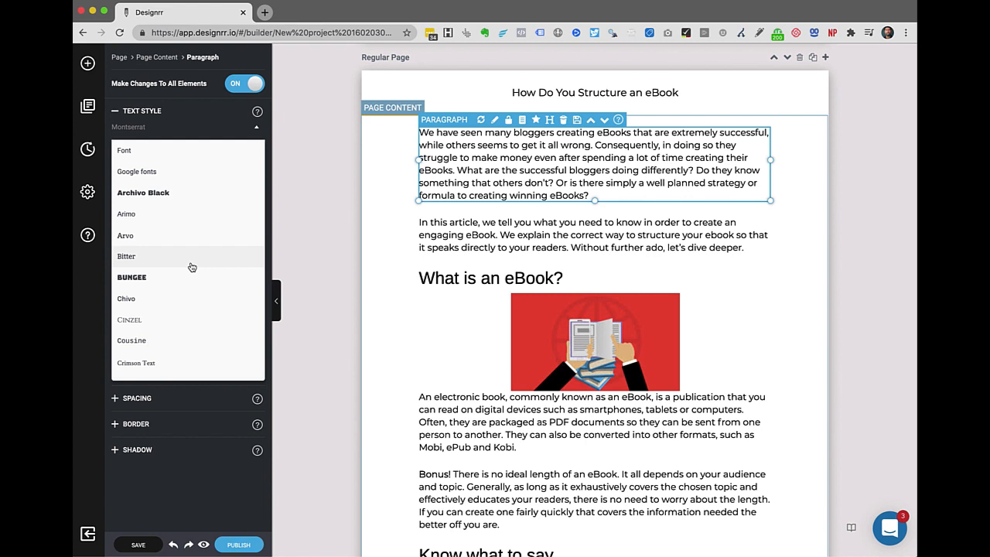
scroll(192, 267, down, 1)
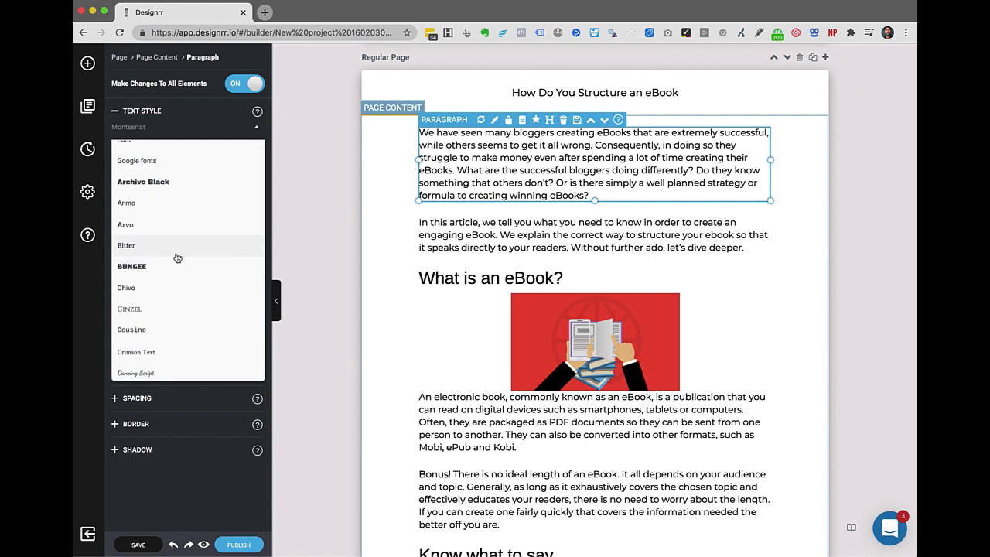
scroll(175, 255, down, 2)
scroll(175, 257, up, 1)
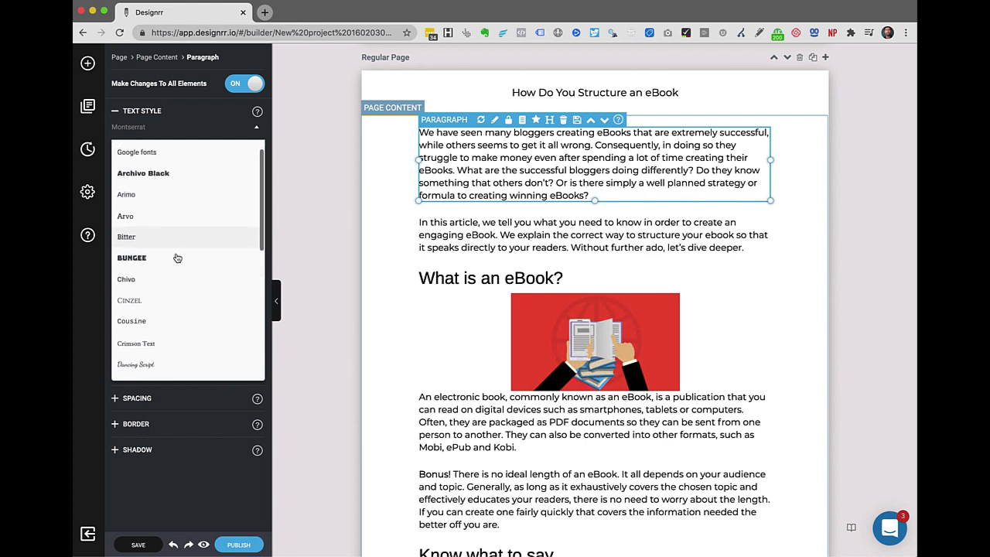
click(141, 223)
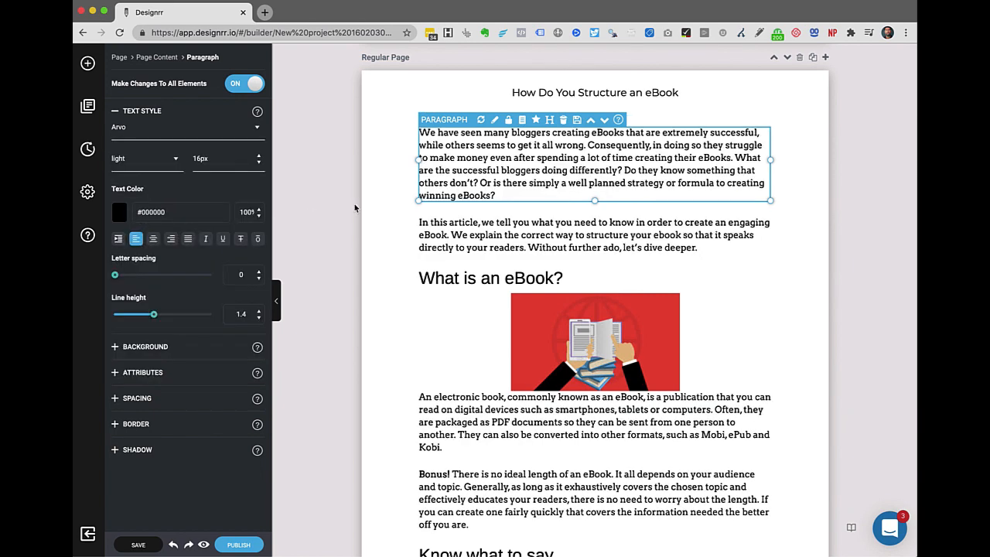
scroll(442, 401, down, 3)
scroll(442, 400, up, 3)
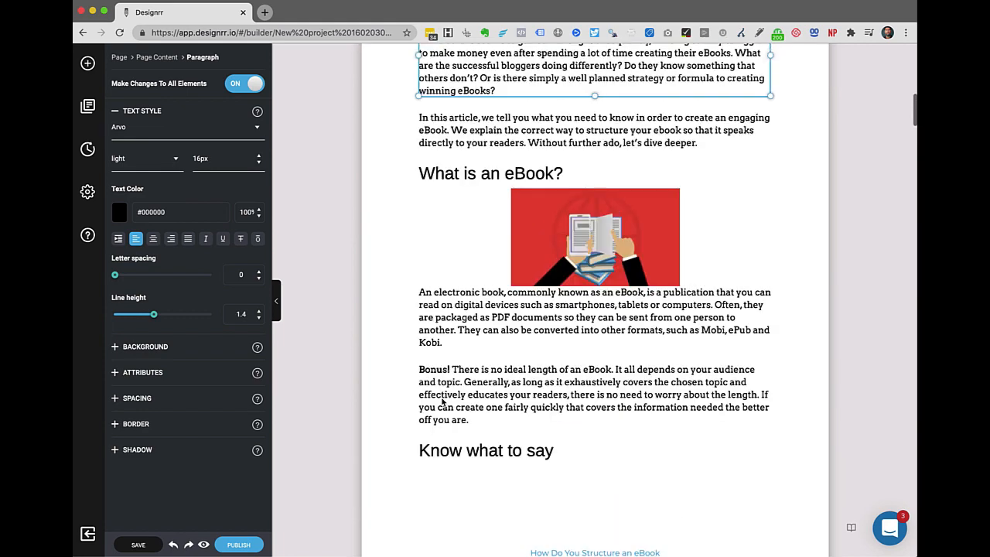
scroll(442, 401, up, 1)
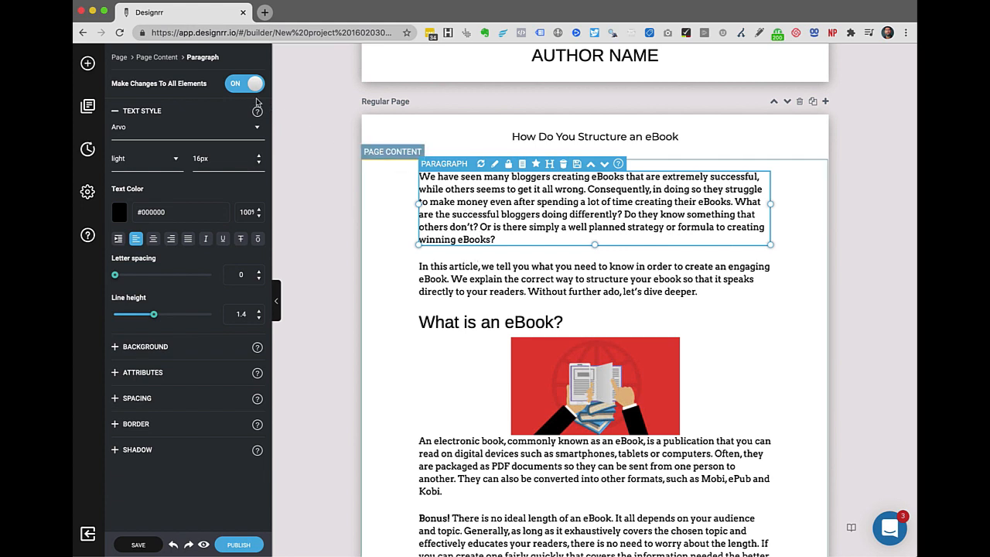
Turn off Make Changes To All Elements and set only the first paragraph's text color to red #D91F1F
click(235, 85)
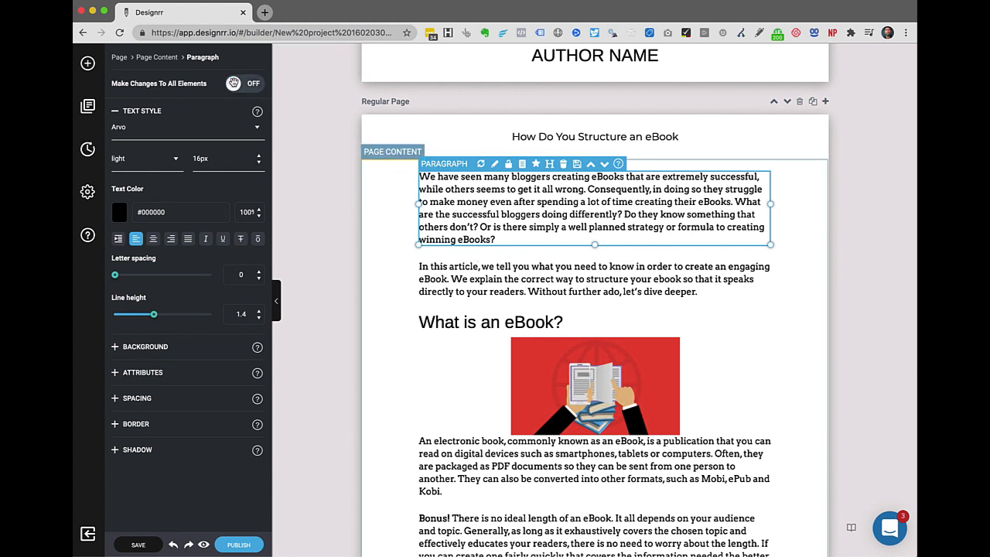
click(120, 215)
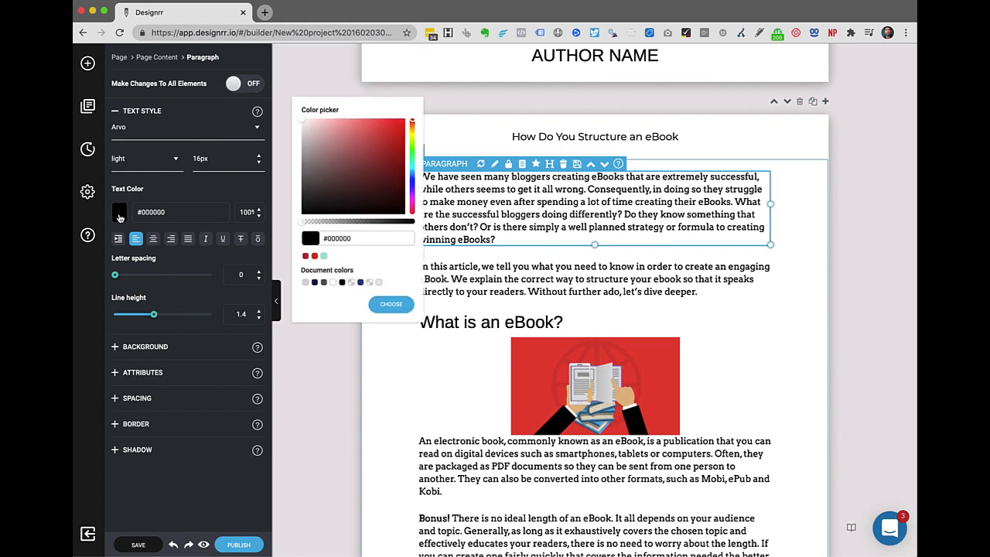
click(391, 134)
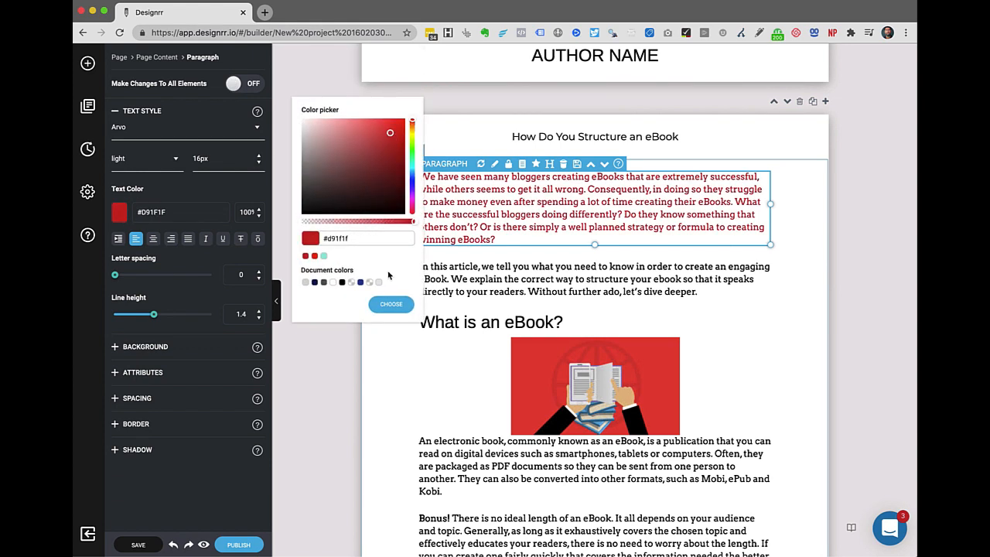
click(392, 304)
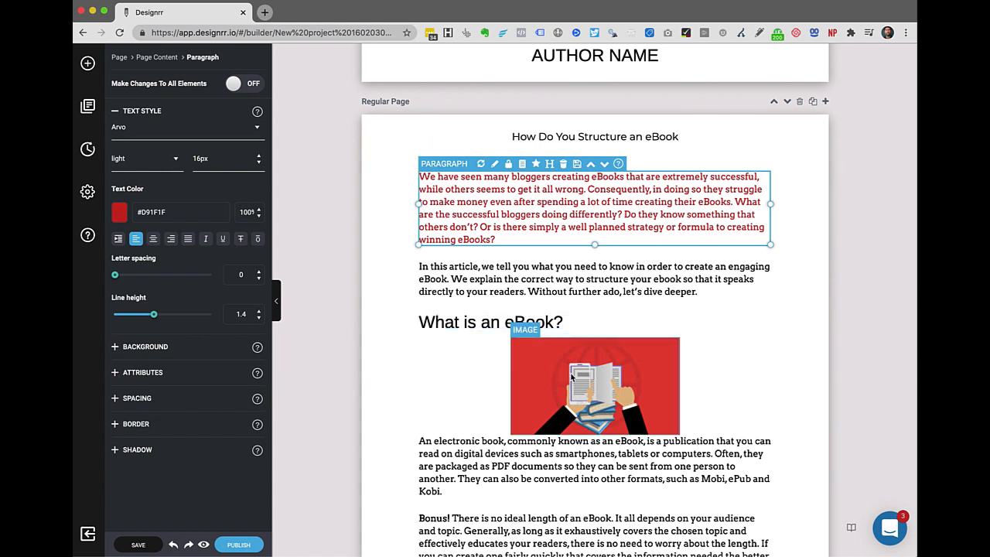
Enlarge the red book image under the "What is an eBook?" heading, leaving Make Changes To All Elements off
scroll(571, 377, down, 2)
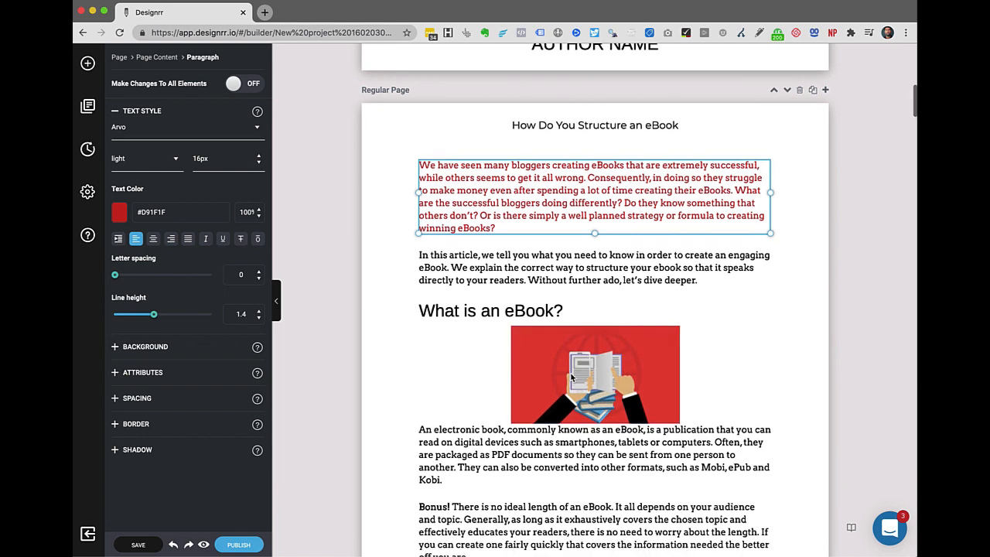
click(580, 305)
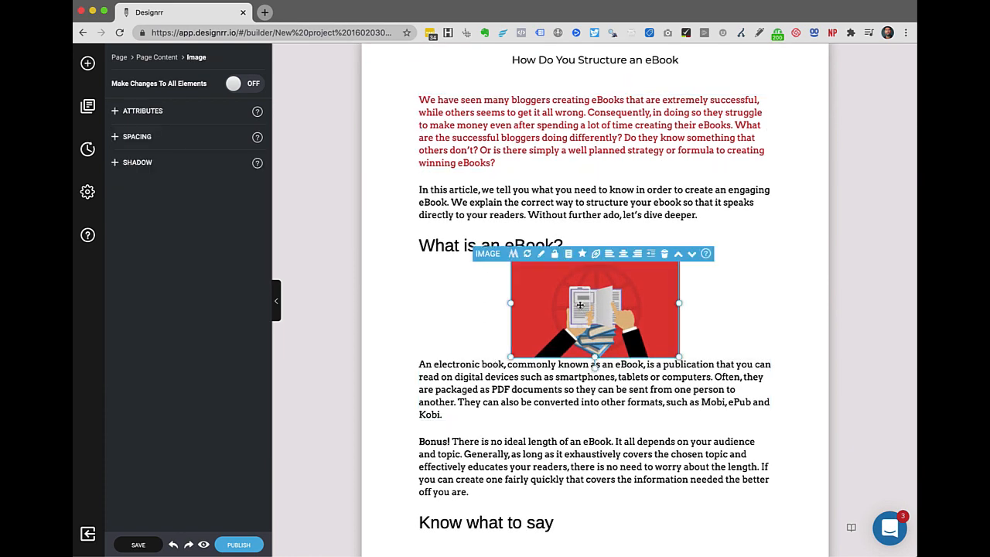
drag(510, 303, 393, 319)
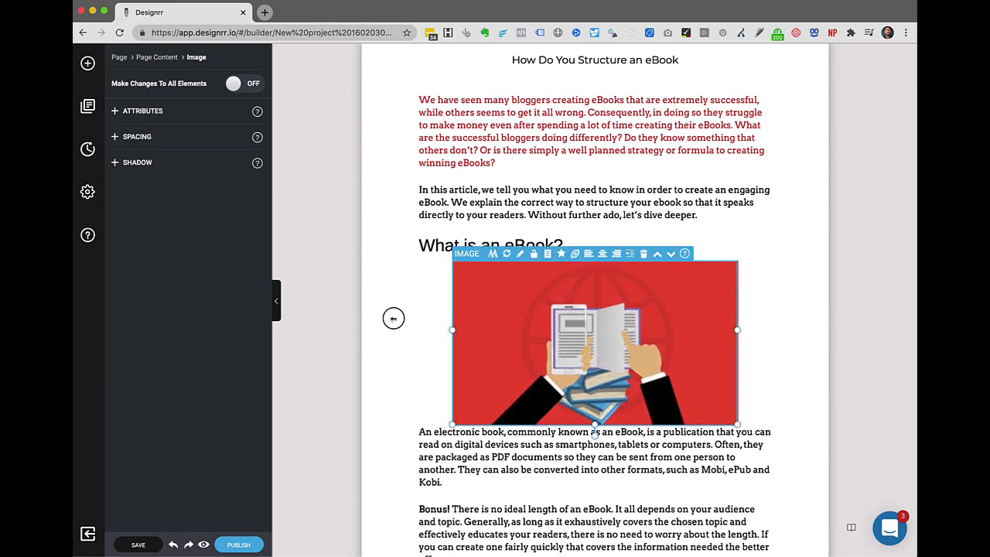
Turn on Make Changes To All Elements for the red book image and set the bottom margin of all images to 18
scroll(479, 380, down, 2)
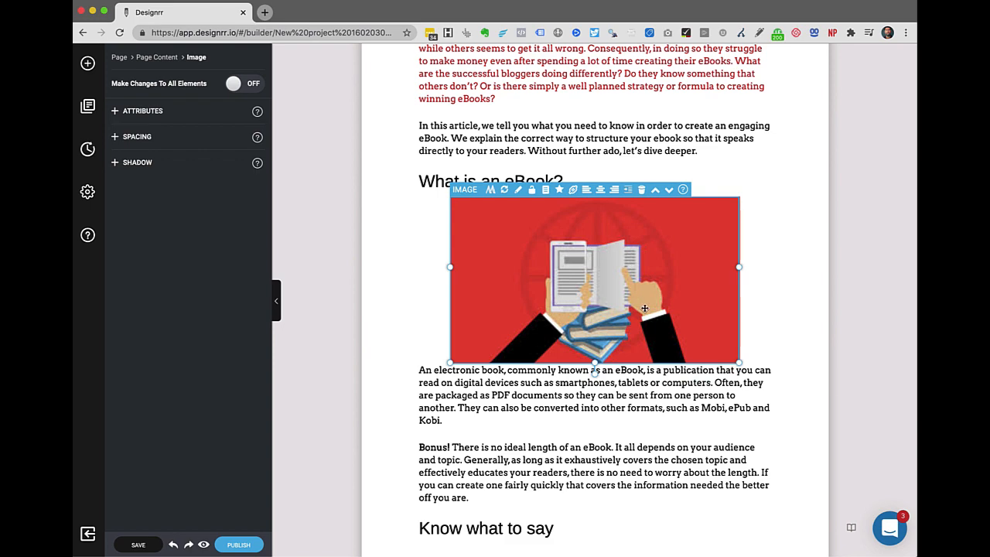
scroll(645, 307, down, 10)
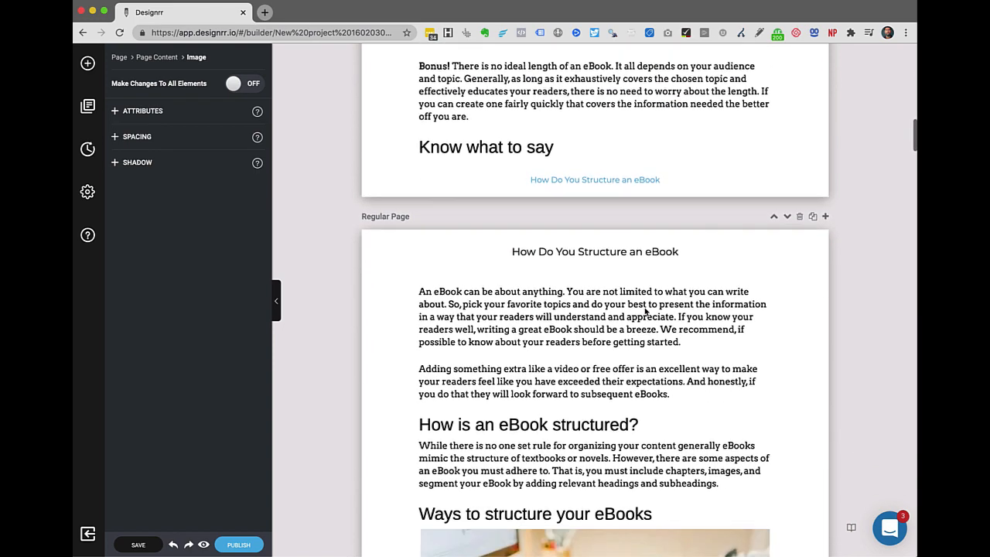
scroll(645, 312, down, 3)
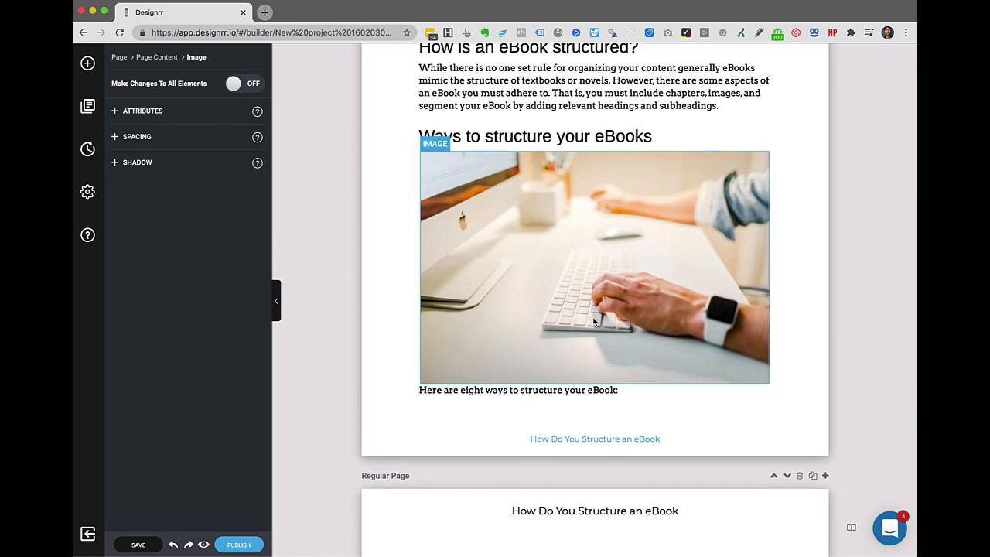
scroll(594, 322, up, 3)
scroll(592, 316, up, 10)
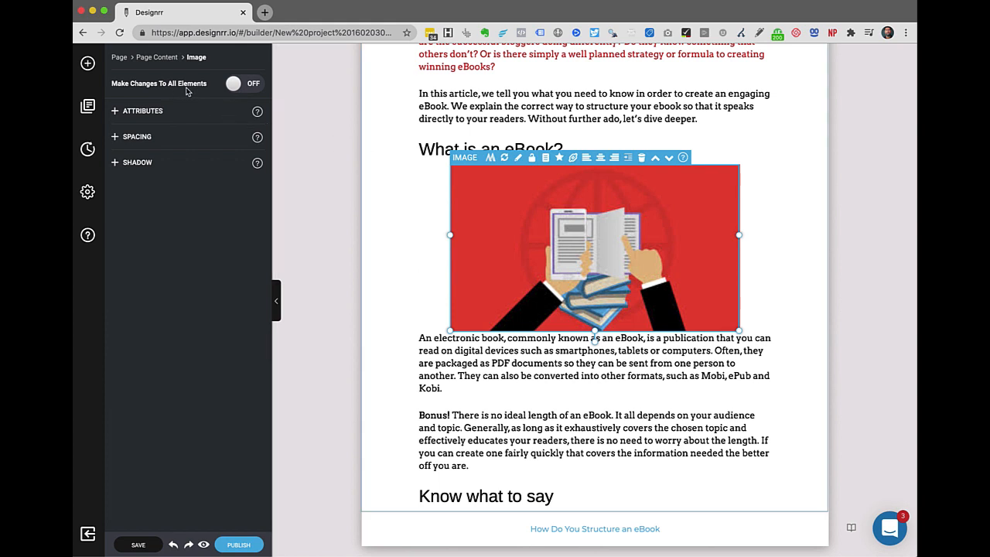
click(252, 87)
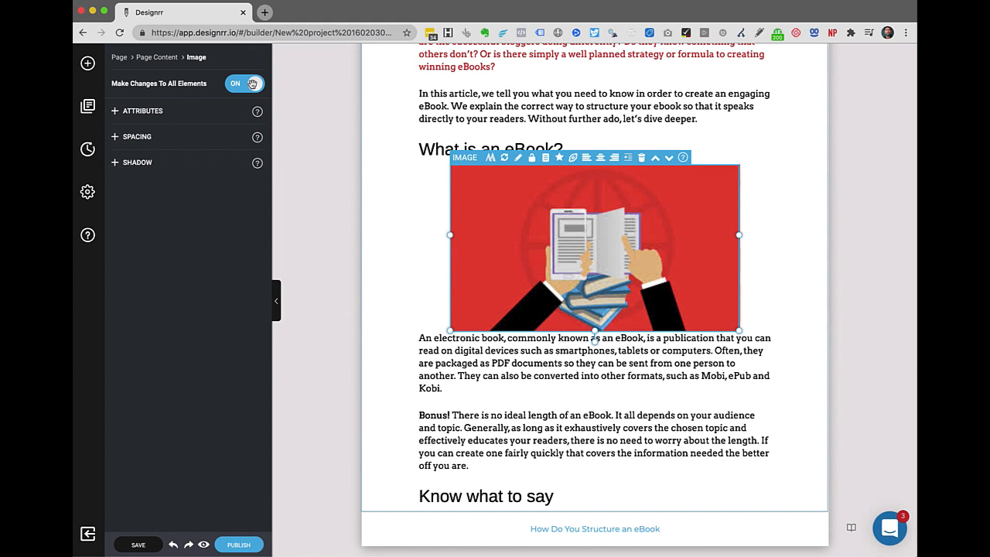
click(137, 137)
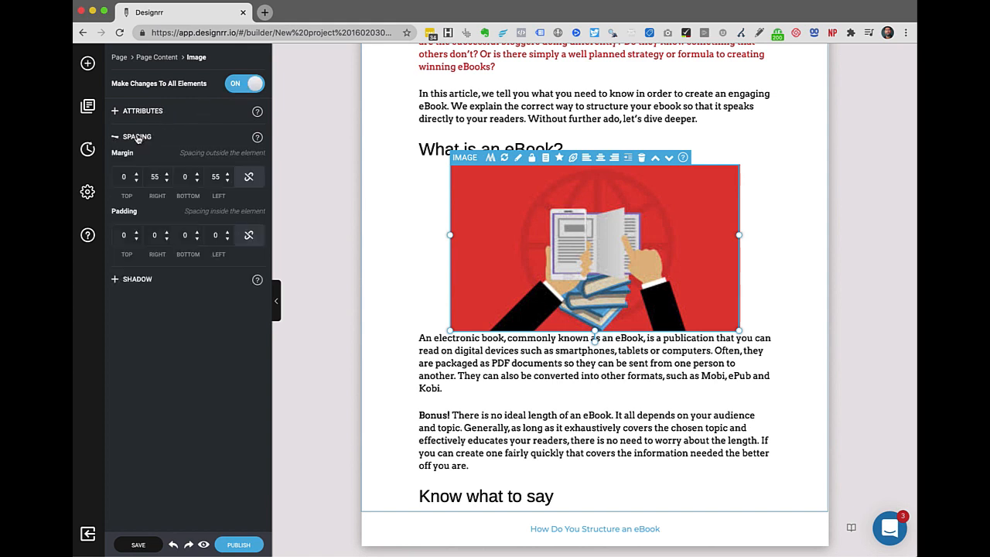
click(197, 174)
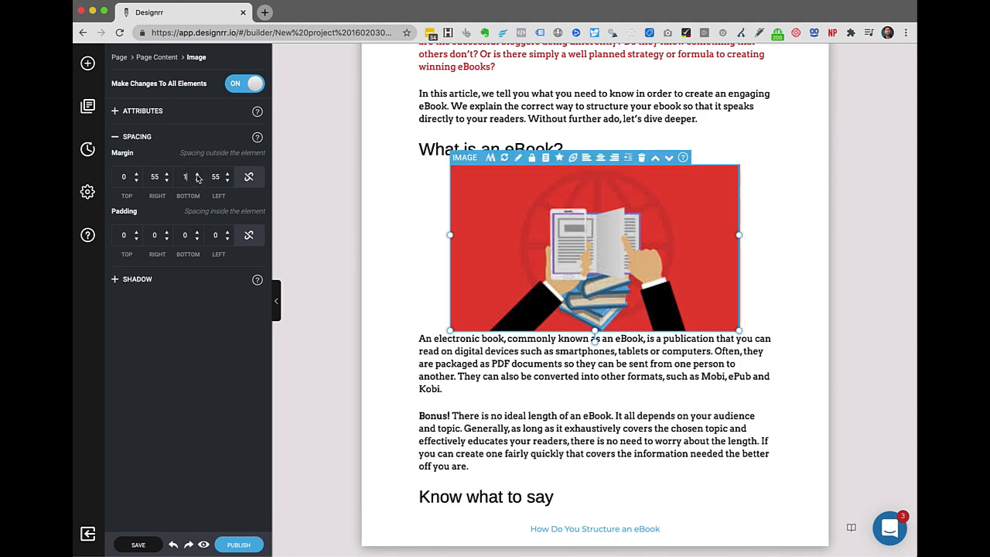
click(197, 175)
click(196, 174)
click(197, 174)
click(196, 175)
click(197, 175)
click(197, 175)
click(196, 175)
click(197, 174)
click(196, 175)
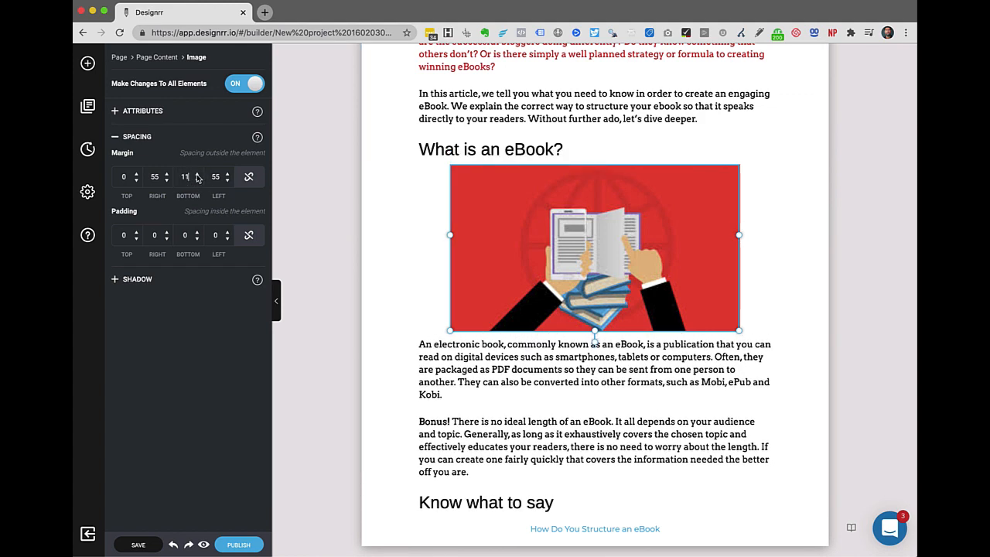
click(197, 175)
click(197, 175)
click(196, 175)
click(196, 175)
click(196, 175)
click(196, 175)
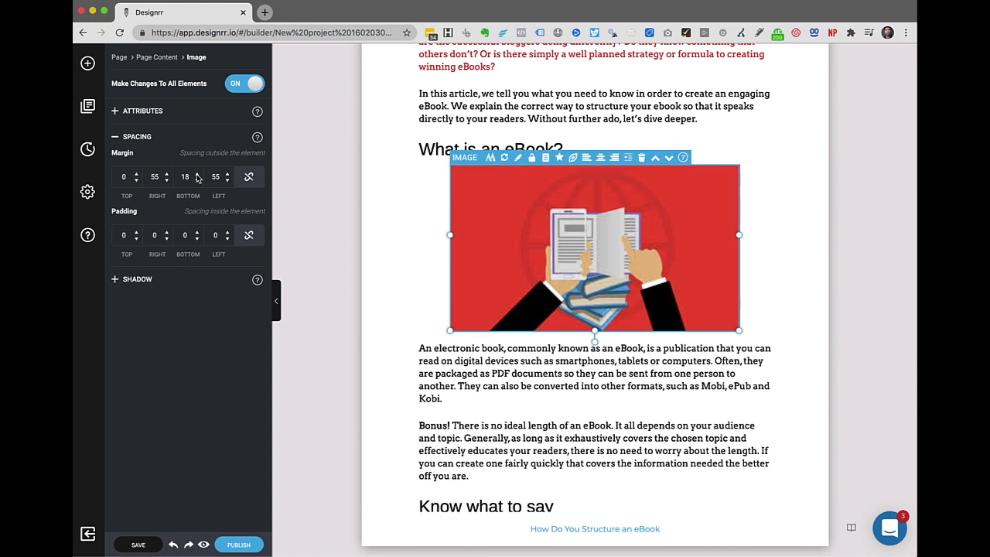
Check the spacing below the images and how the content flows across the following pages
scroll(611, 390, down, 5)
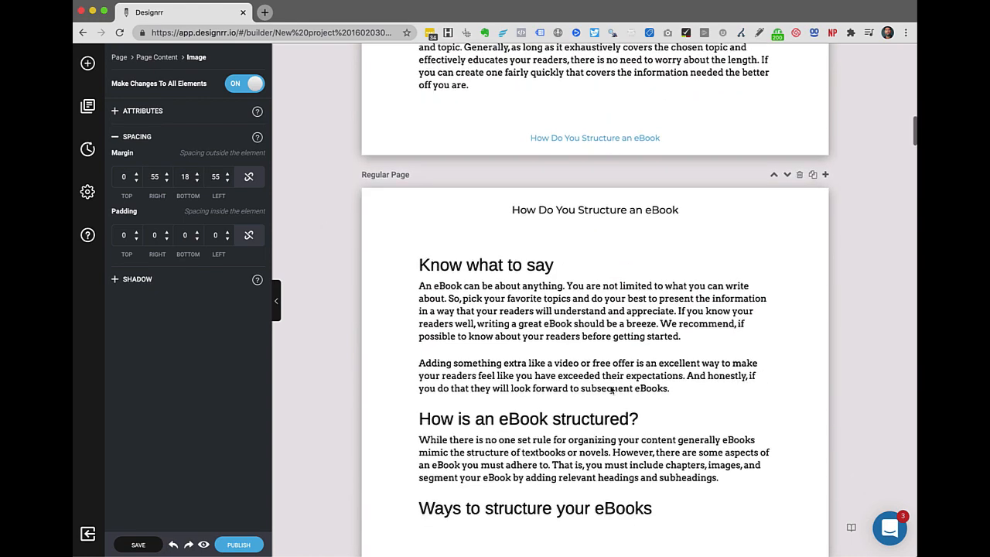
scroll(612, 391, down, 8)
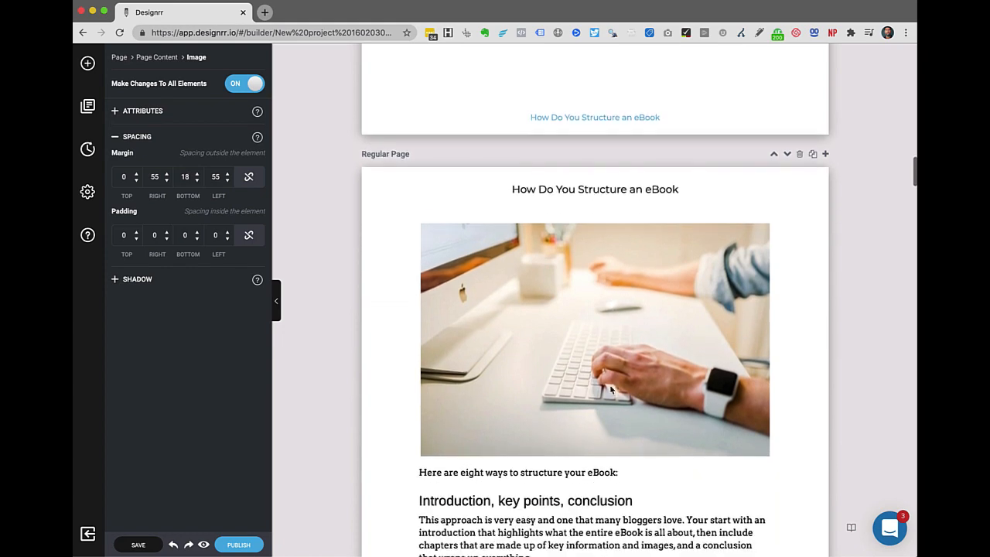
scroll(611, 391, down, 1)
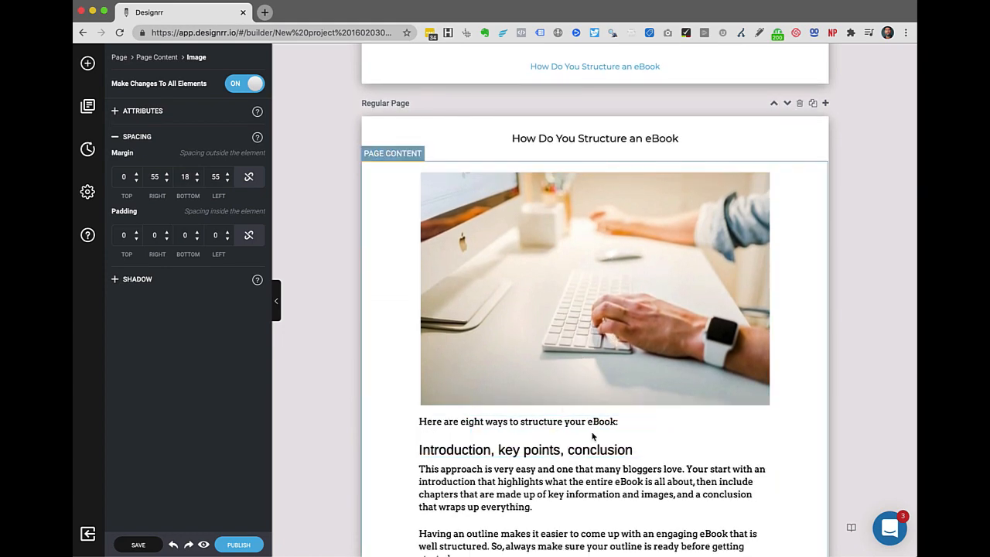
scroll(579, 258, up, 7)
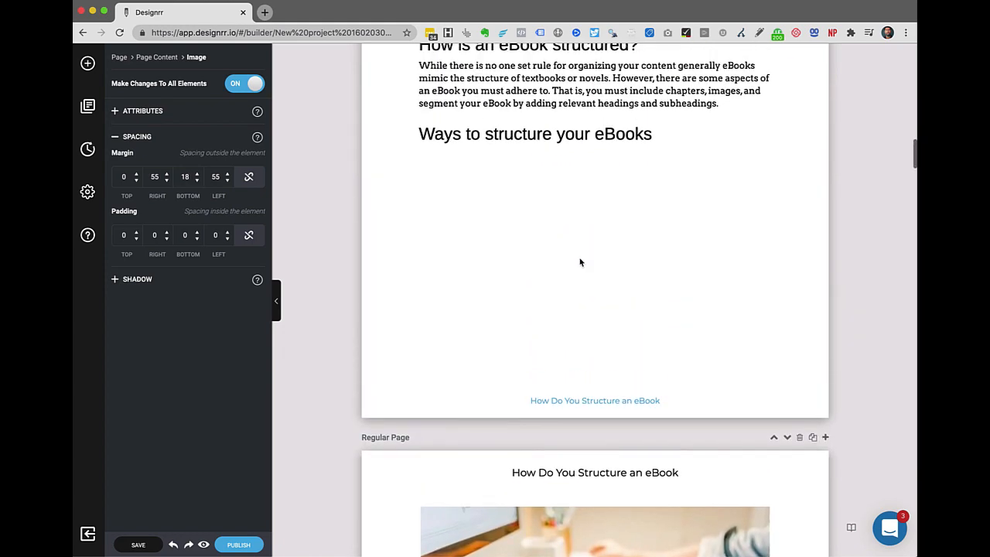
scroll(580, 263, up, 3)
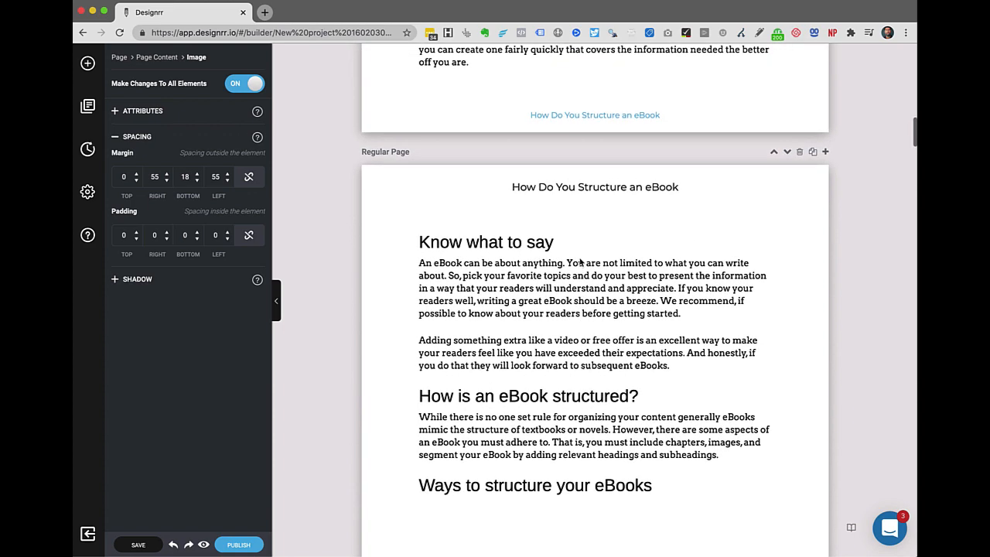
scroll(580, 263, up, 6)
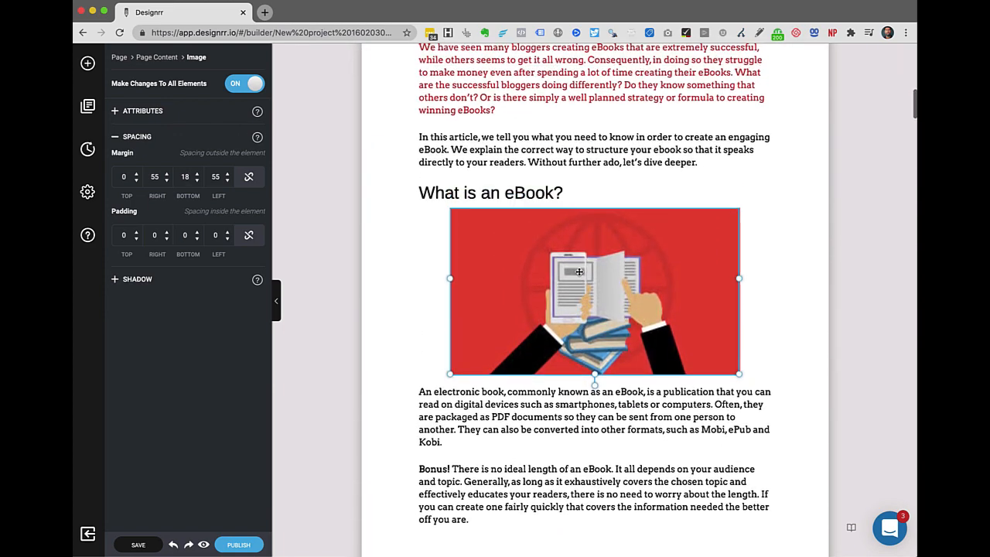
scroll(578, 272, up, 1)
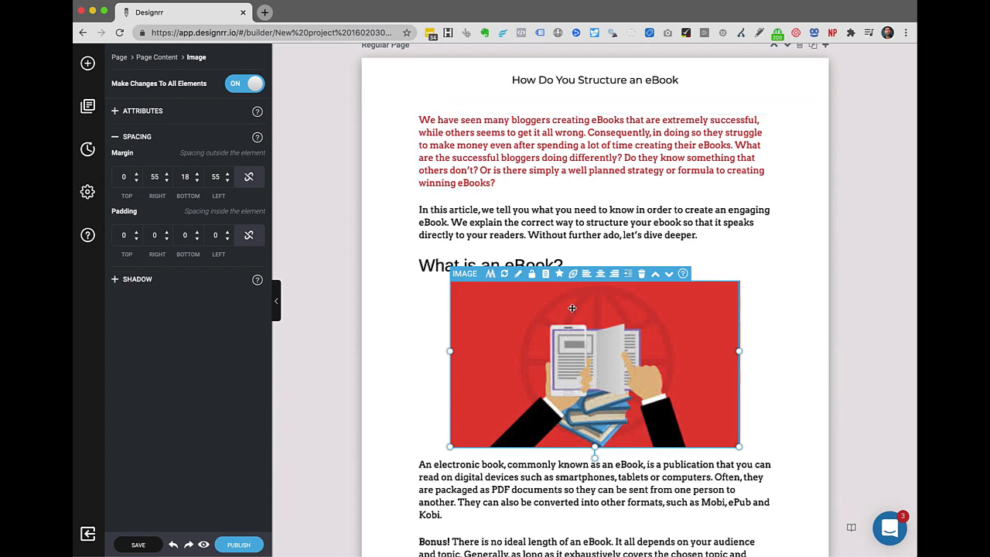
scroll(571, 307, down, 2)
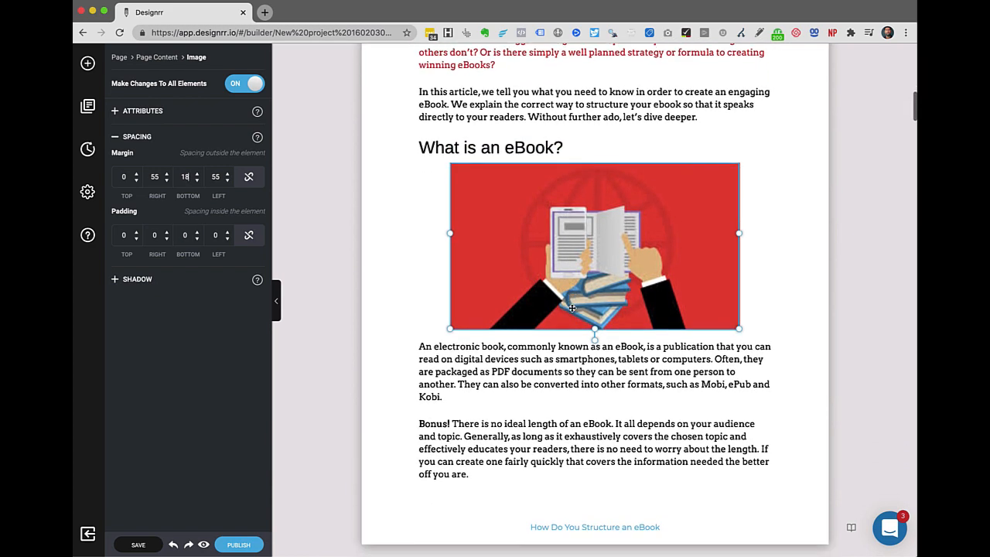
Delete the "An electronic book" paragraph and both parts of the "Bonus!" paragraph below the red book image
click(546, 370)
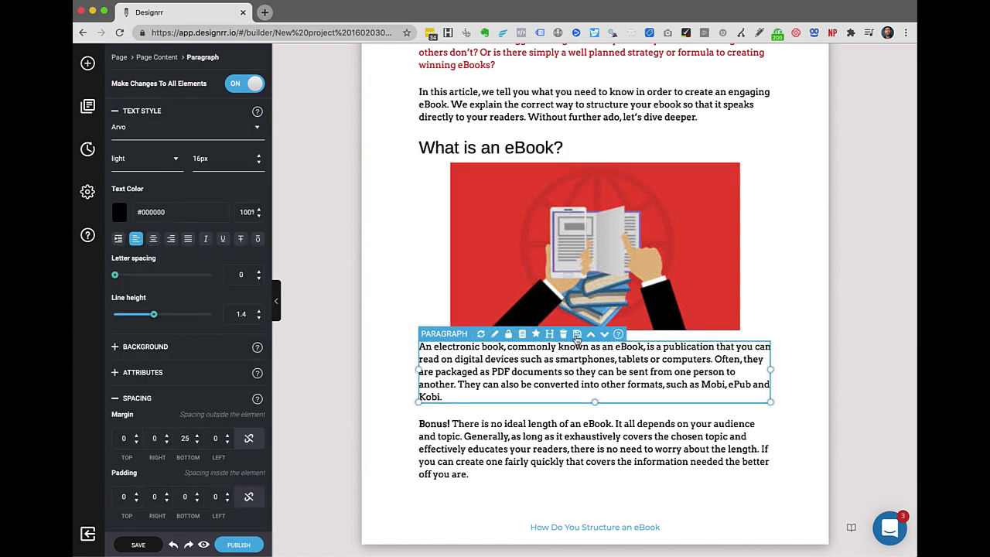
click(563, 336)
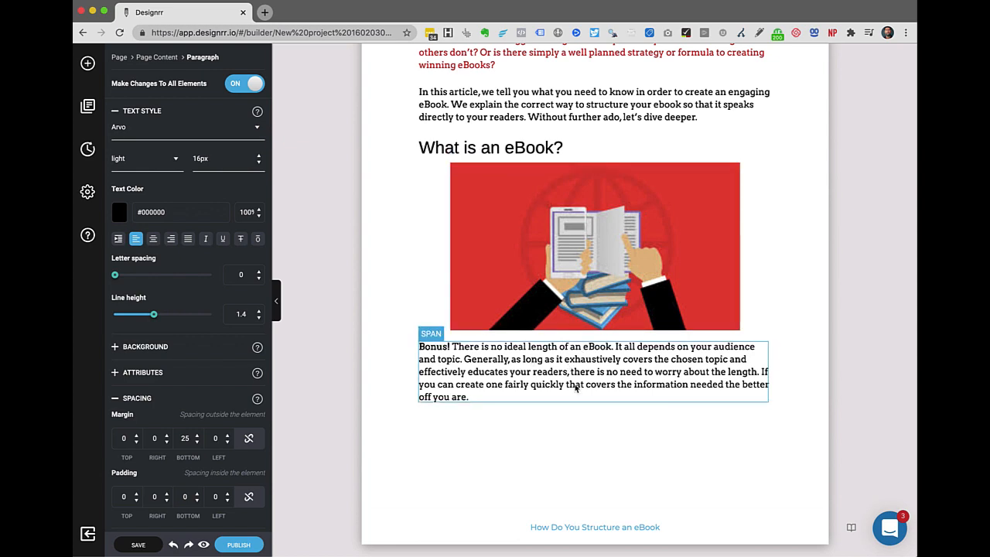
scroll(575, 388, down, 5)
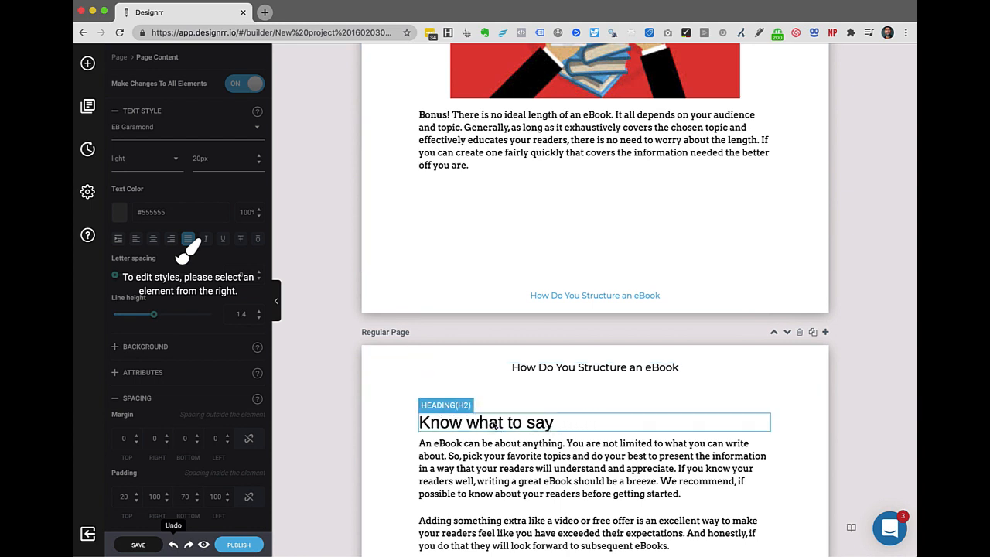
scroll(511, 287, up, 2)
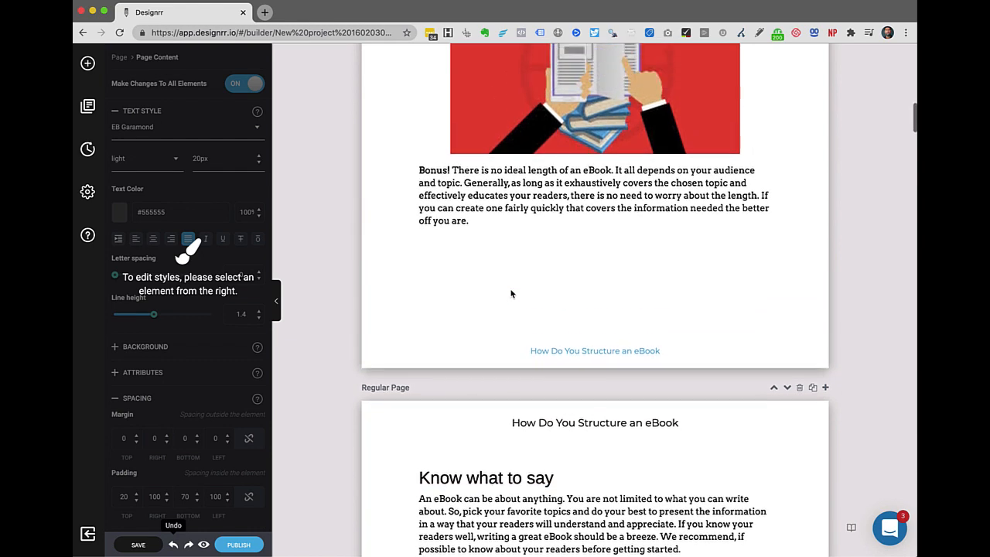
click(488, 215)
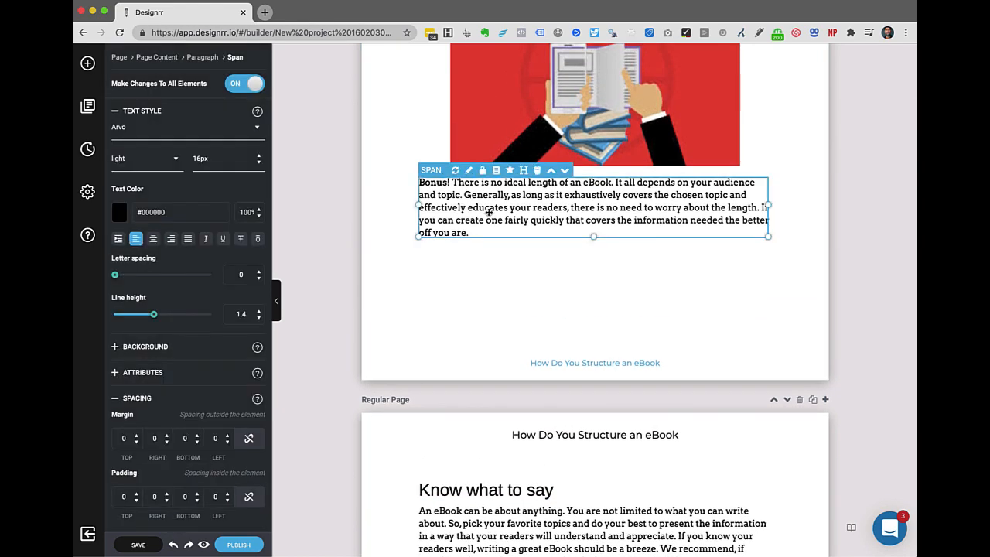
click(536, 171)
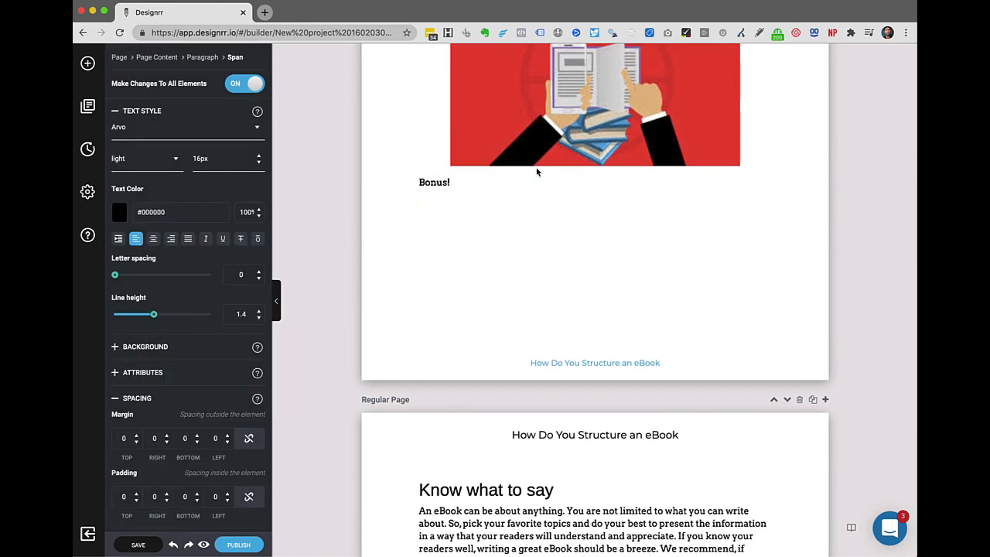
click(449, 183)
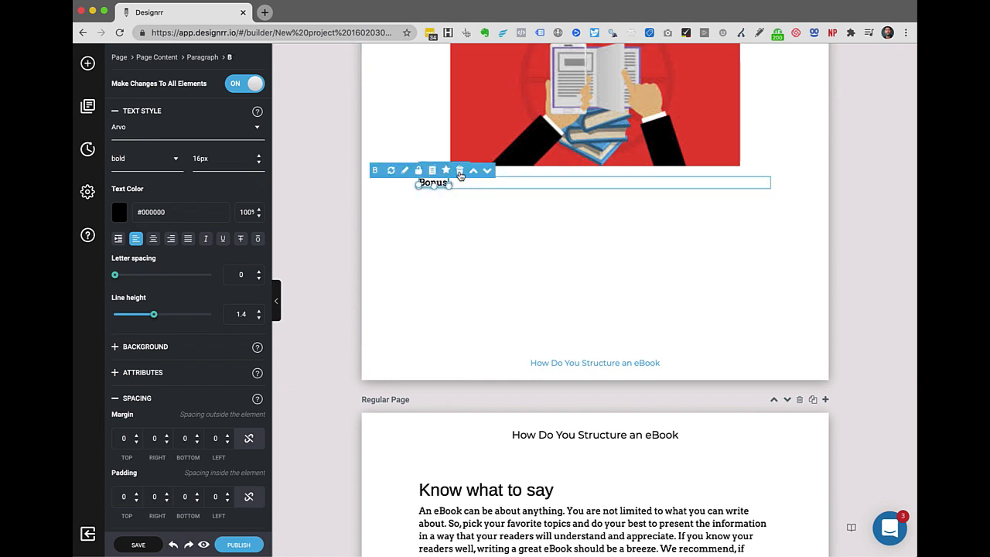
click(460, 170)
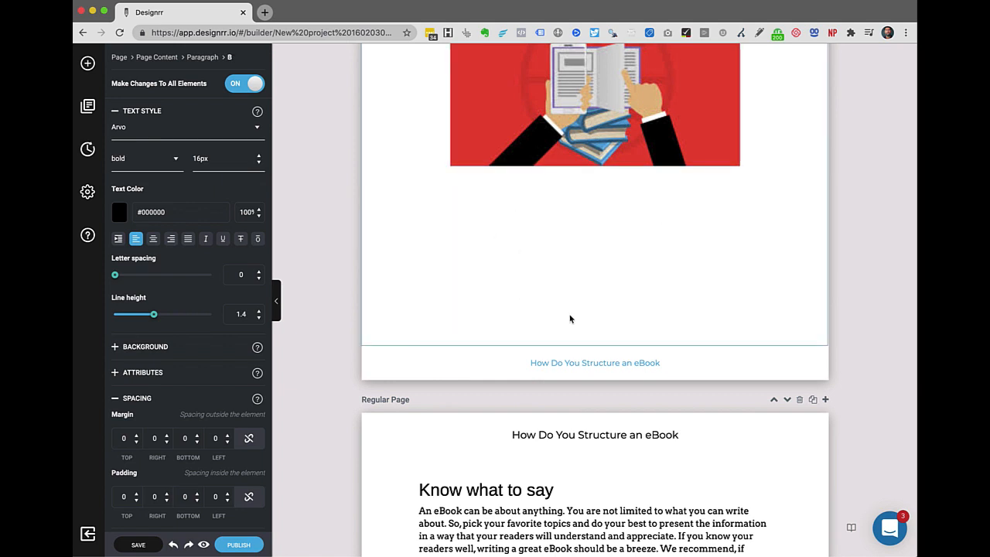
Delete the red book image and the "What is an eBook?" heading above it
scroll(603, 314, up, 3)
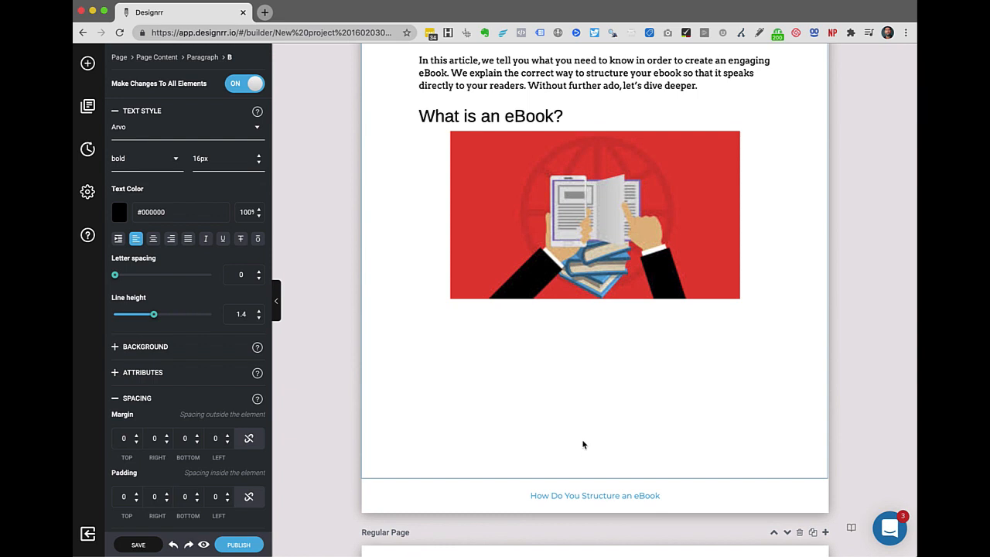
scroll(570, 400, down, 2)
scroll(571, 400, up, 2)
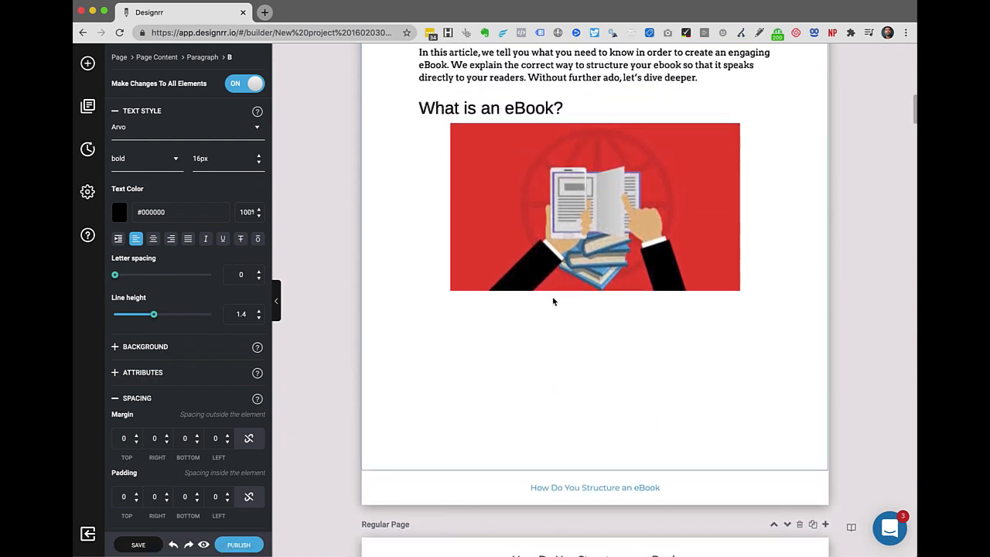
click(571, 132)
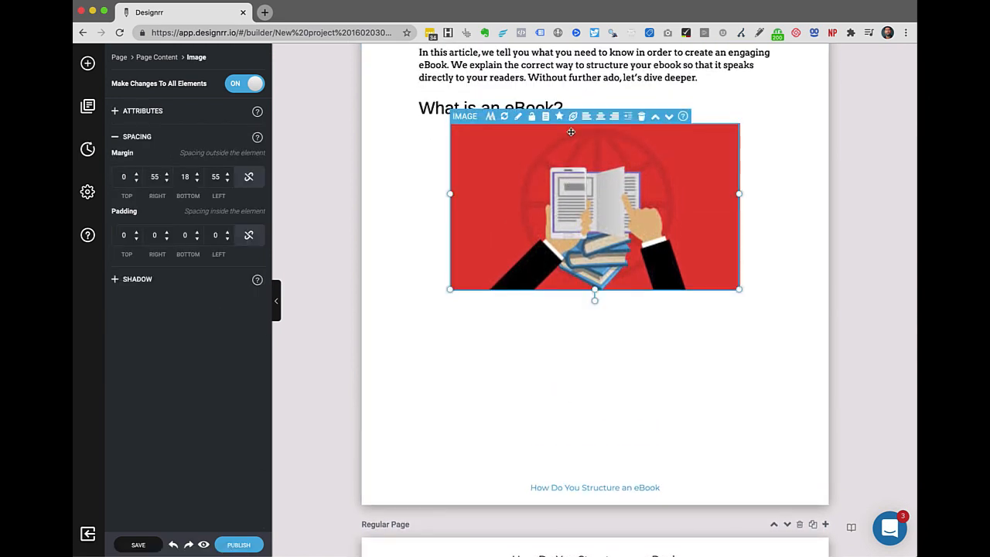
click(641, 116)
click(567, 112)
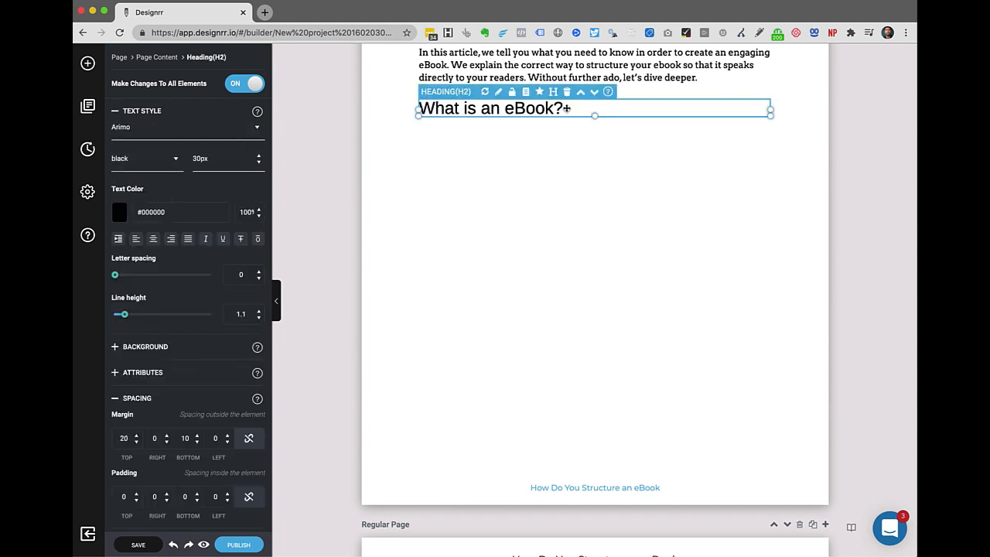
click(567, 95)
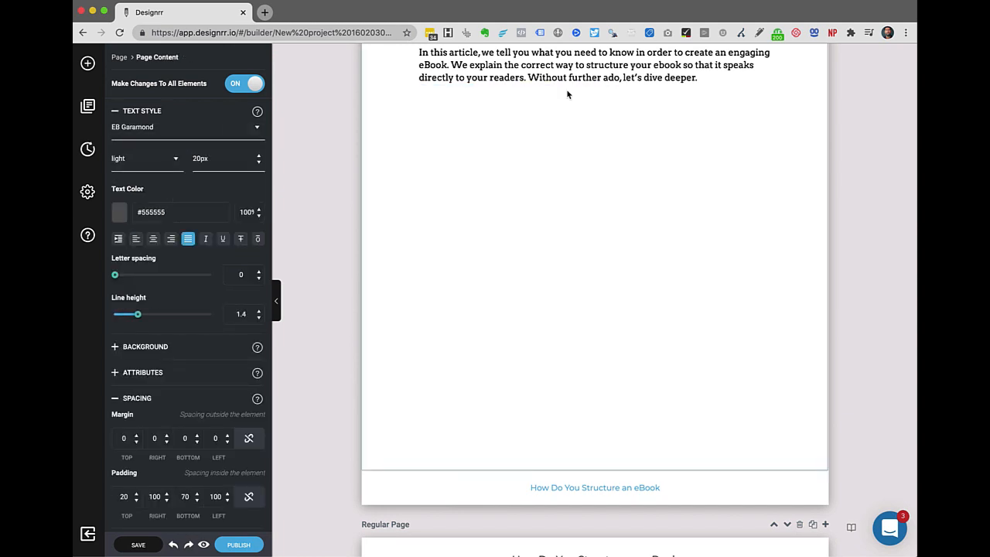
Move the "Know what to say" heading up onto the preceding page and repaginate so the content below follows it
scroll(561, 232, down, 3)
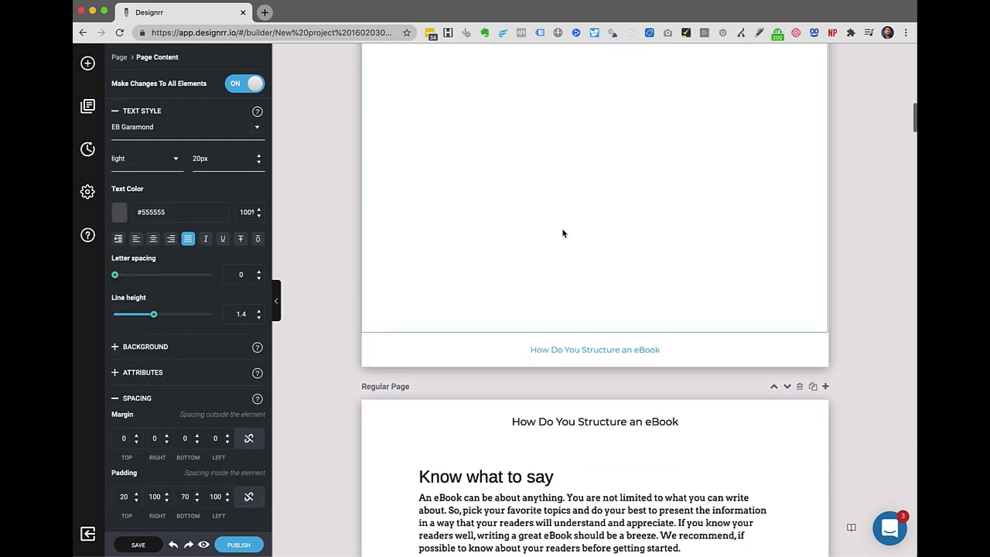
click(580, 466)
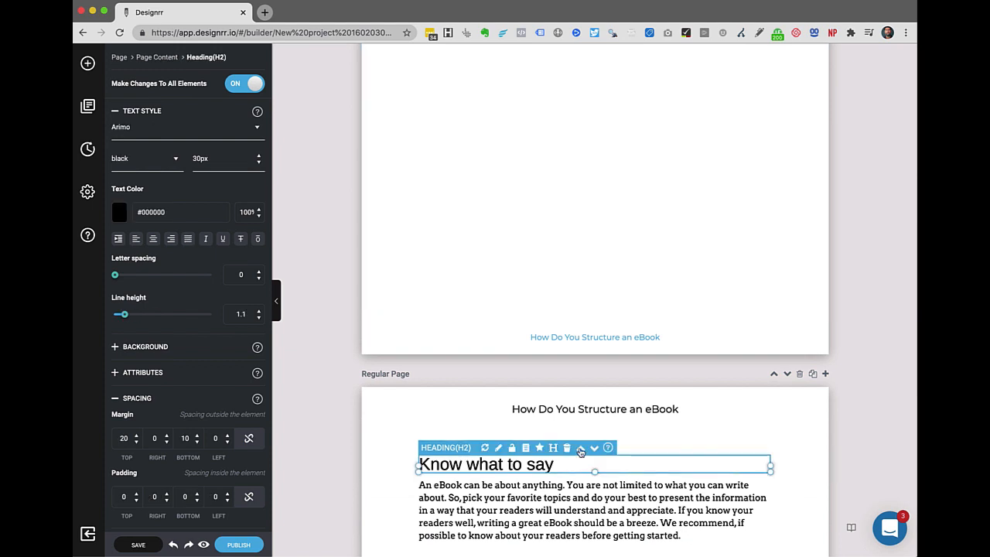
click(580, 451)
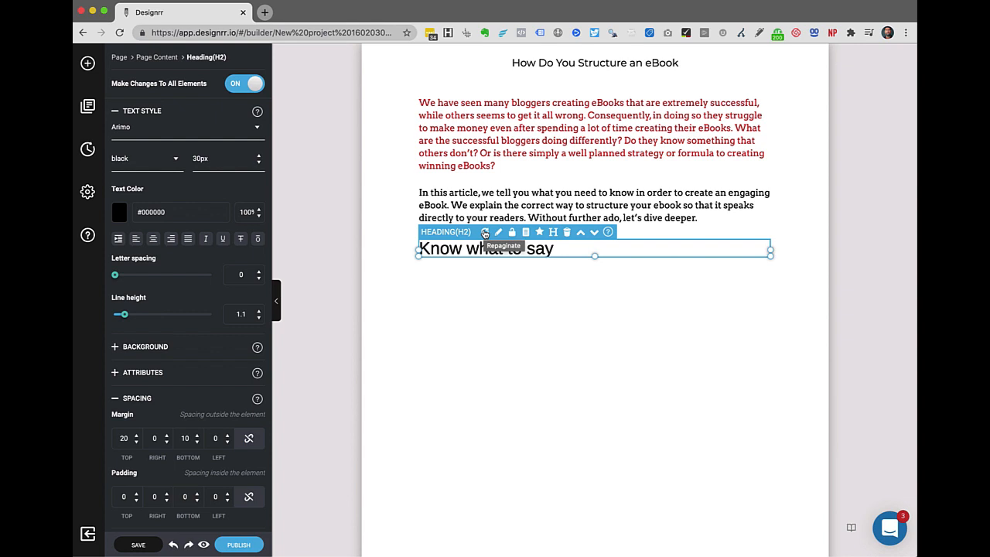
click(484, 233)
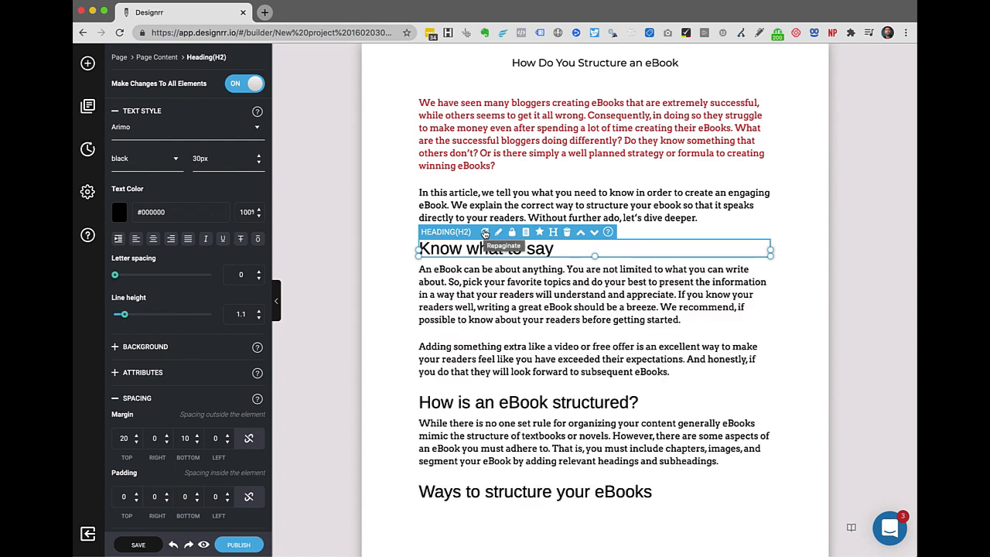
Delete the word "will" from "your readers will understand" in the paragraph below the "Know what to say" heading
scroll(696, 278, down, 2)
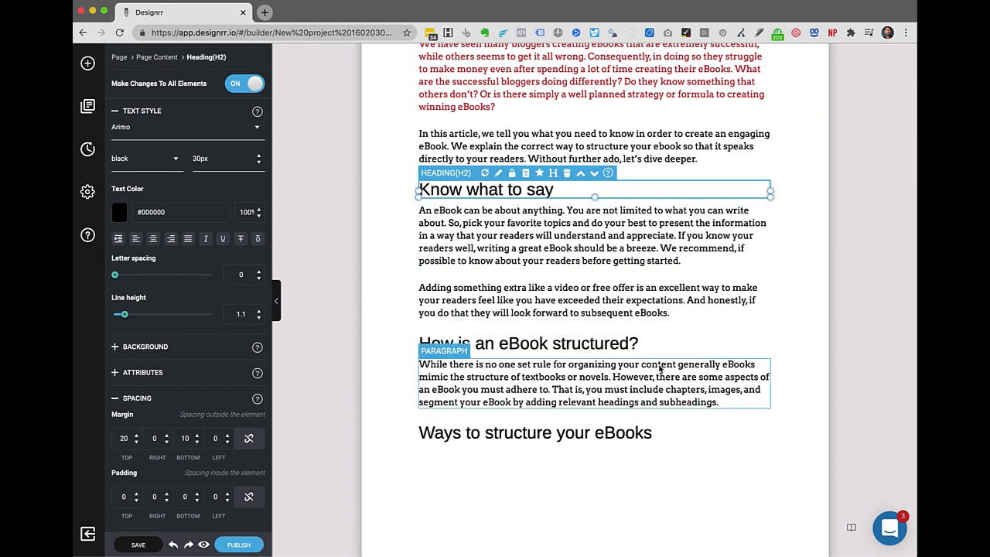
scroll(661, 379, down, 2)
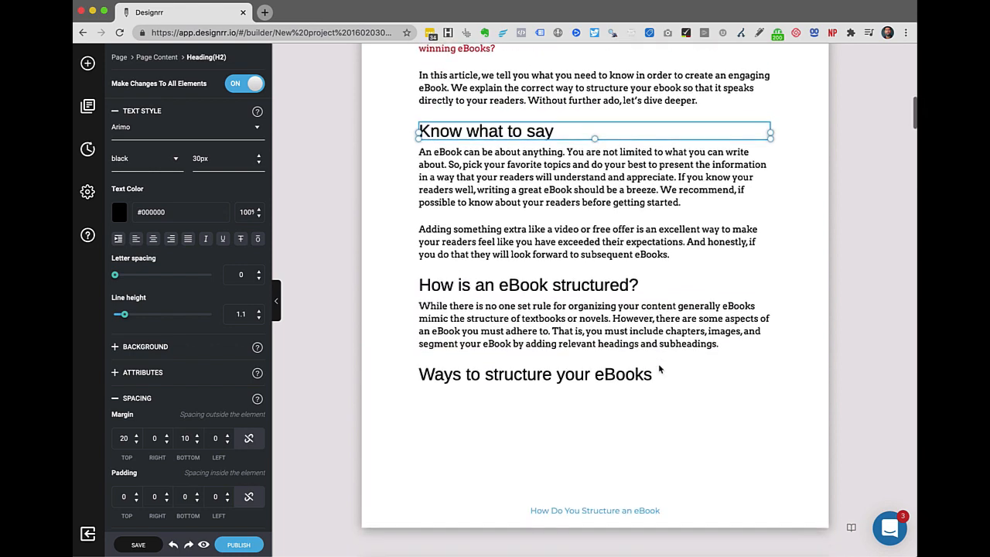
scroll(675, 484, up, 2)
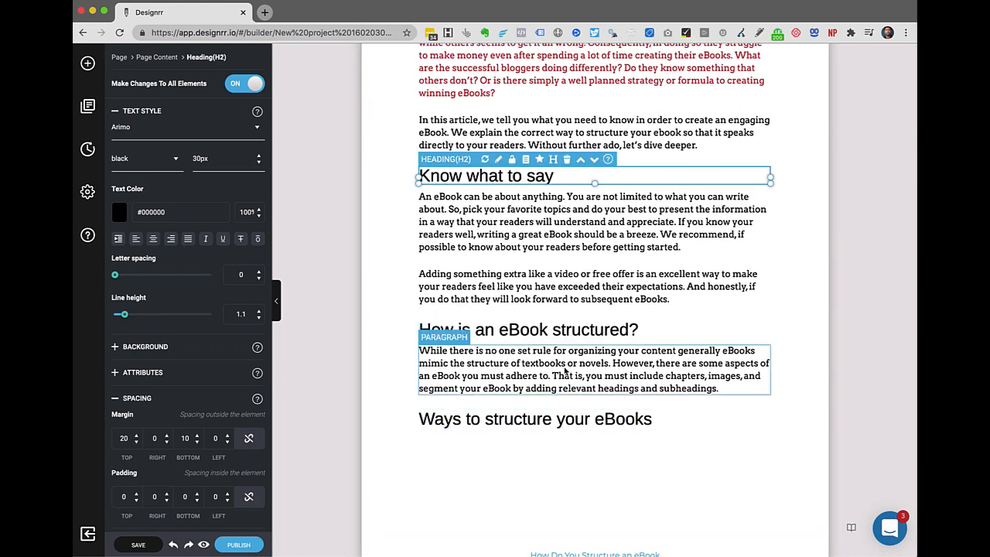
scroll(387, 273, up, 3)
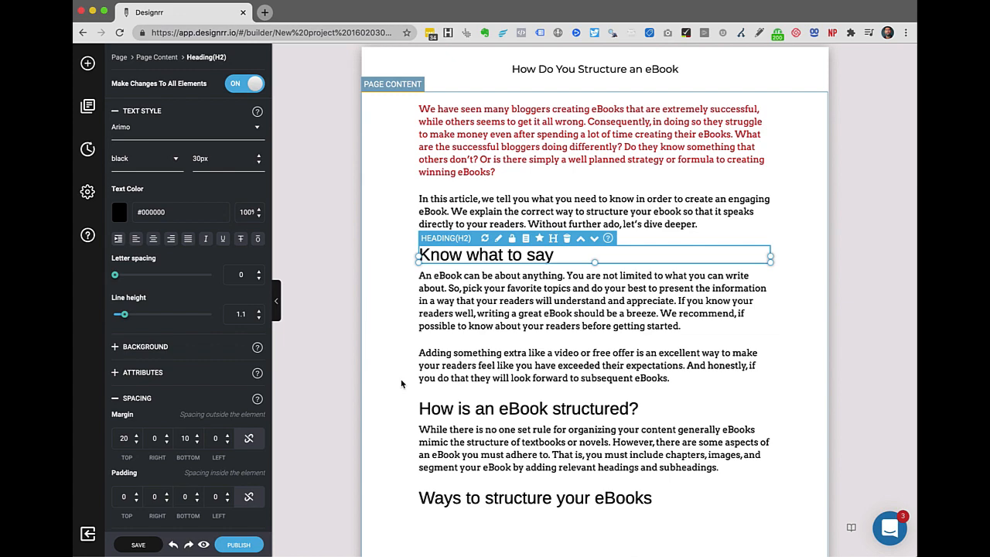
scroll(401, 384, down, 1)
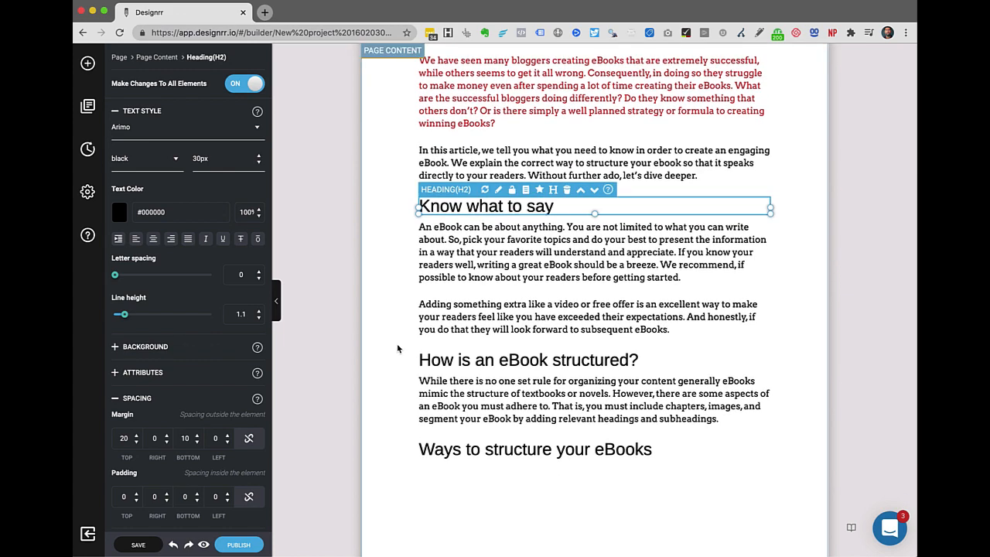
scroll(398, 348, down, 1)
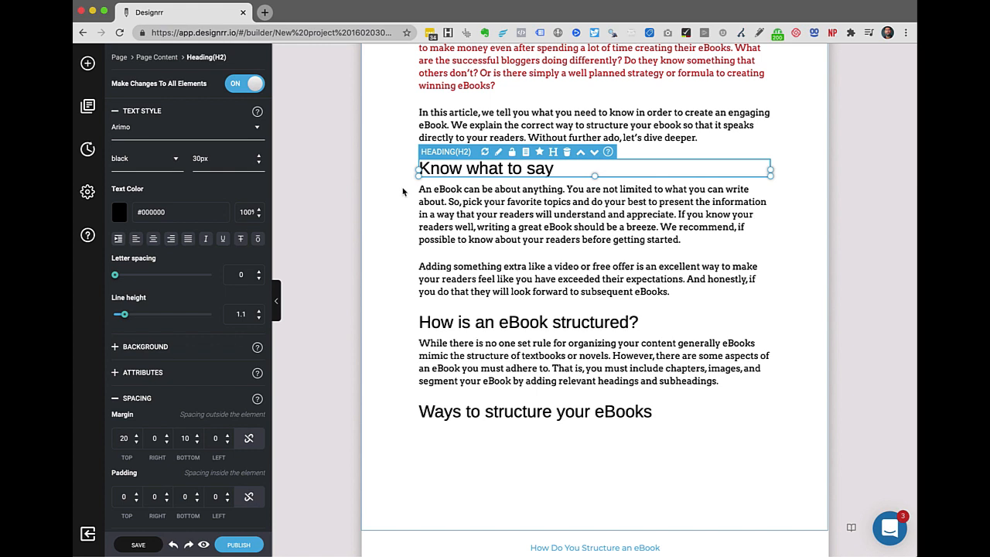
click(537, 222)
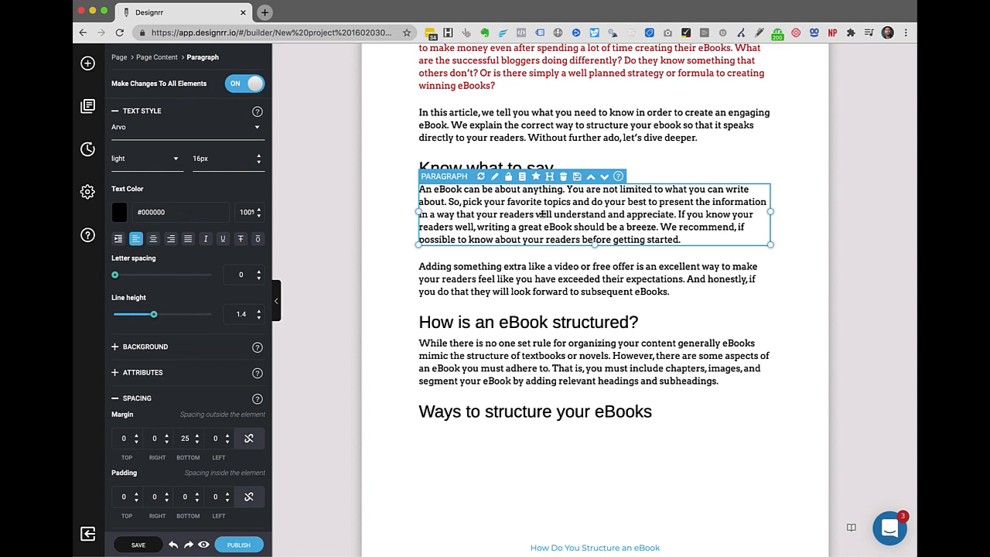
click(542, 214)
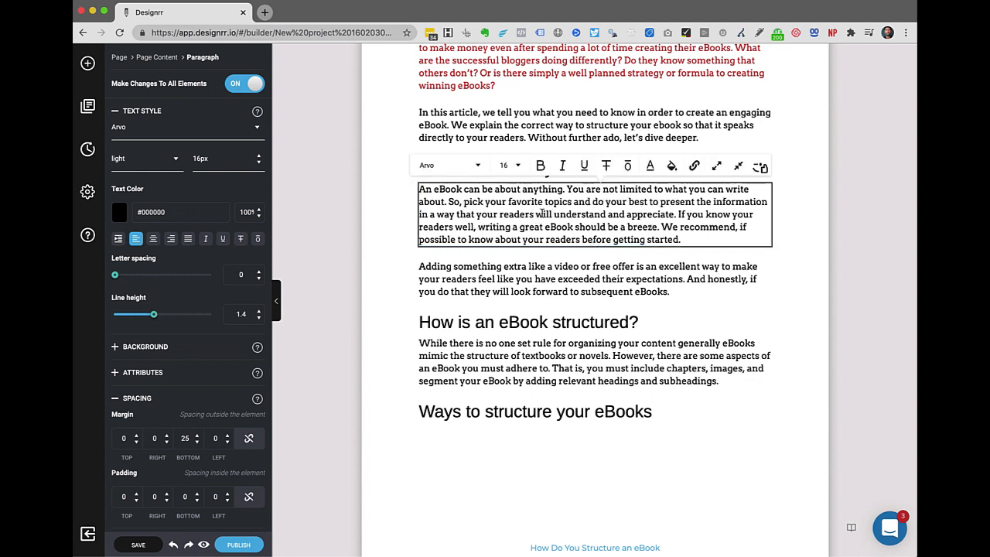
drag(541, 213, 553, 219)
click(551, 217)
key(BackSpace)
key(BackSpace)
key(BackSpace)
key(BackSpace)
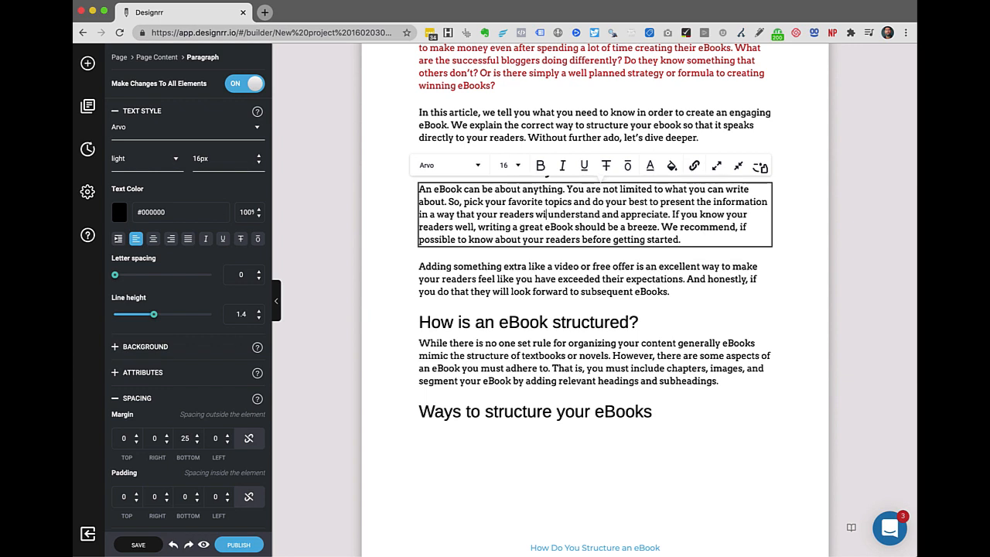
key(BackSpace)
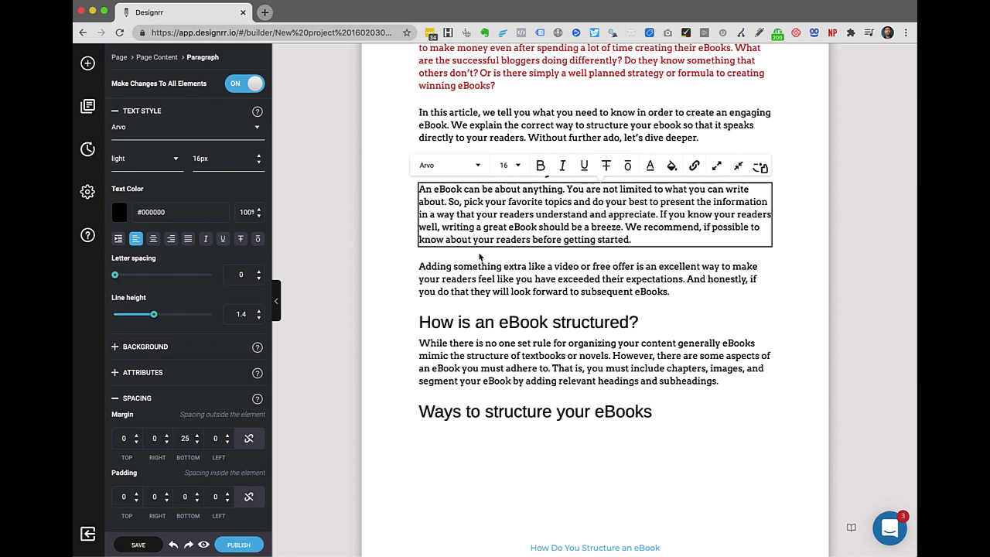
click(492, 275)
click(607, 206)
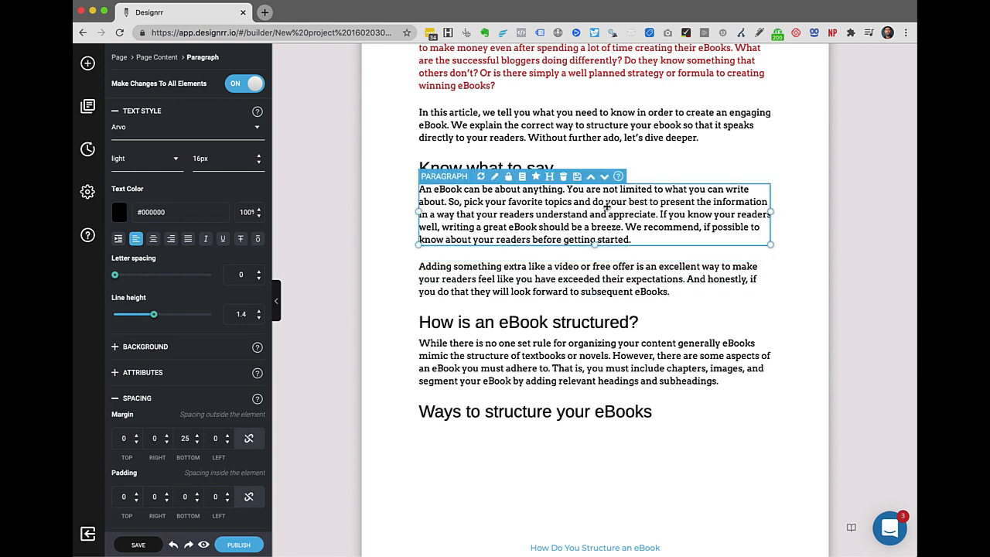
Shrink the image of hands at a keyboard to about half its width and wrap the following text around its right side
scroll(607, 206, down, 10)
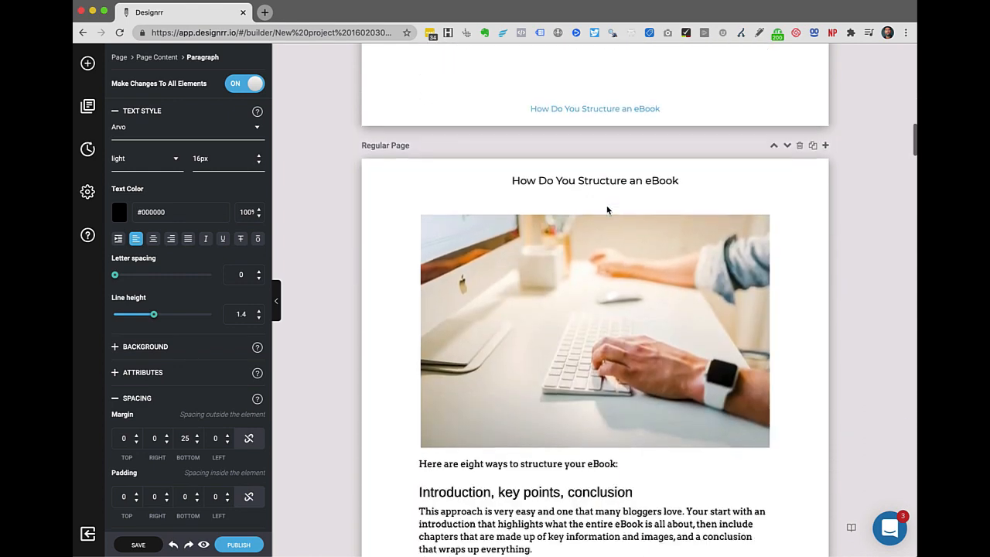
scroll(606, 209, up, 2)
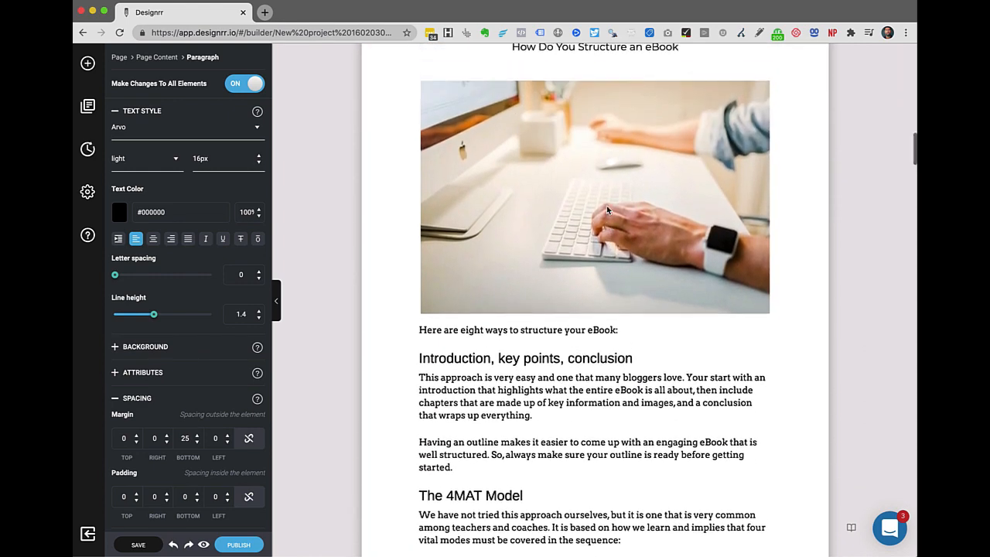
click(607, 208)
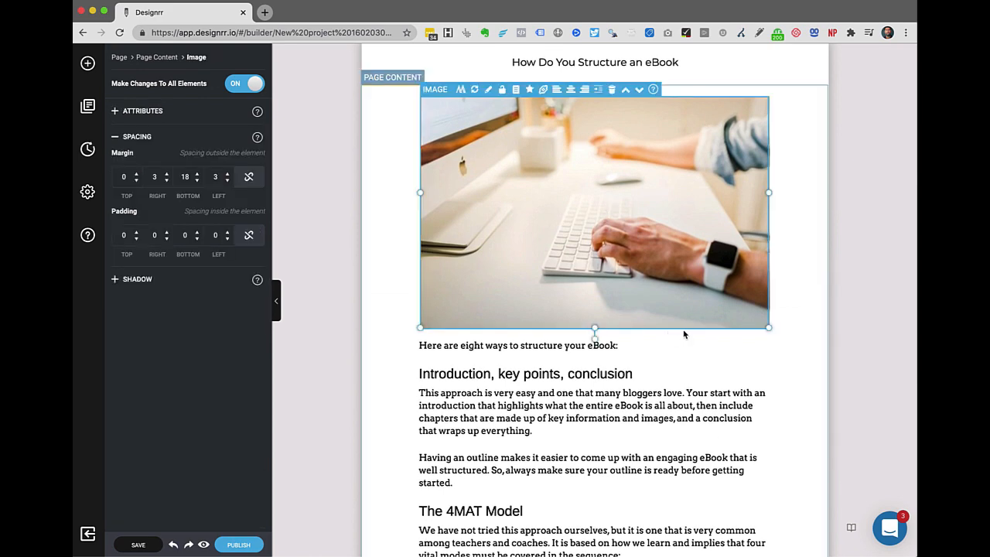
drag(768, 328, 606, 193)
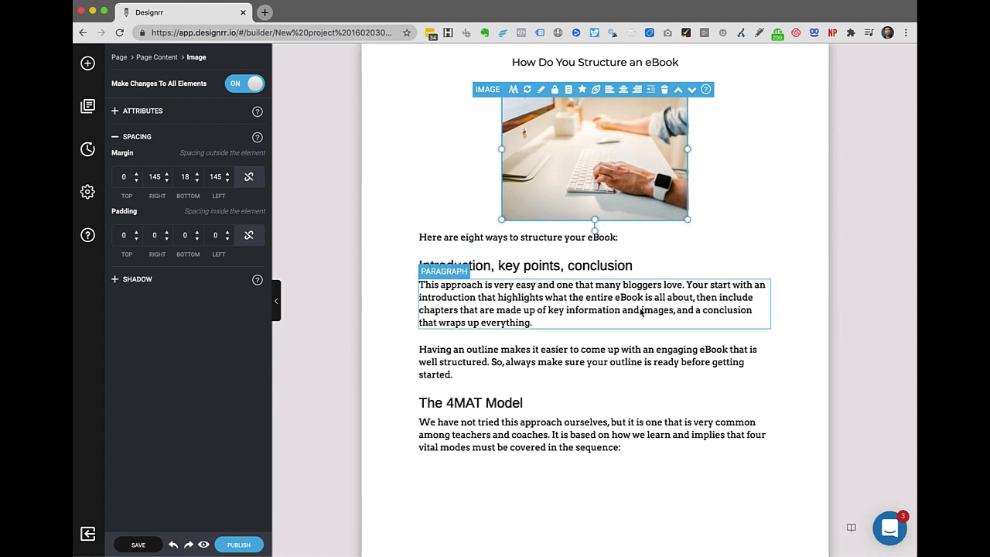
click(652, 91)
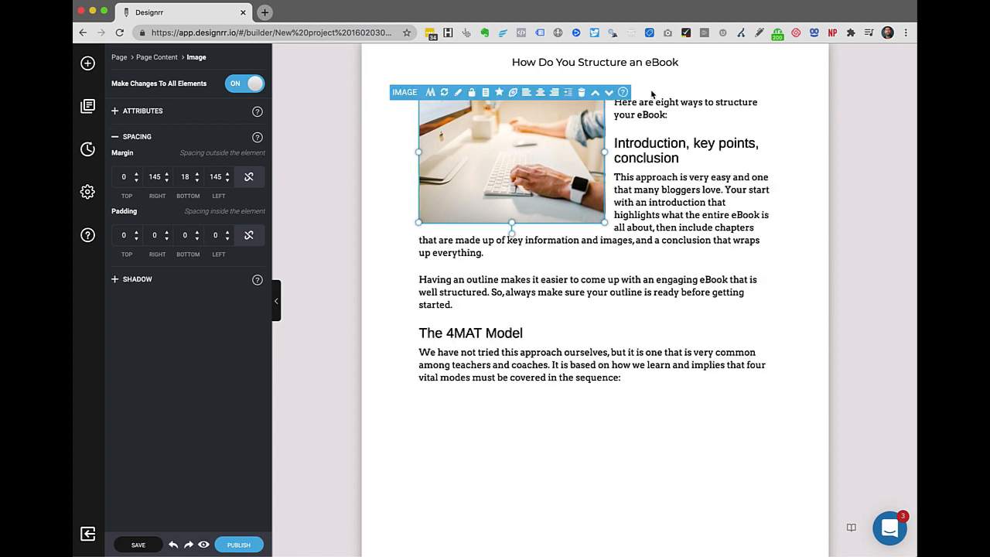